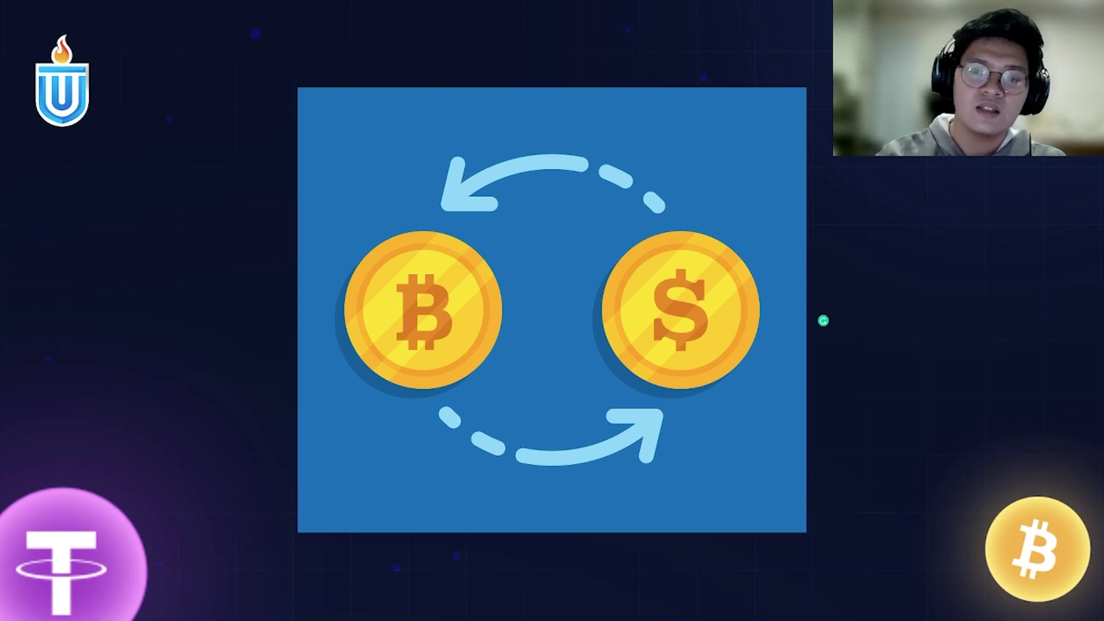
Advance the slideshow from the exchange graphic to the 'Creating an Account' slide.
{"action": "left_click", "coordinate": [886, 213]}
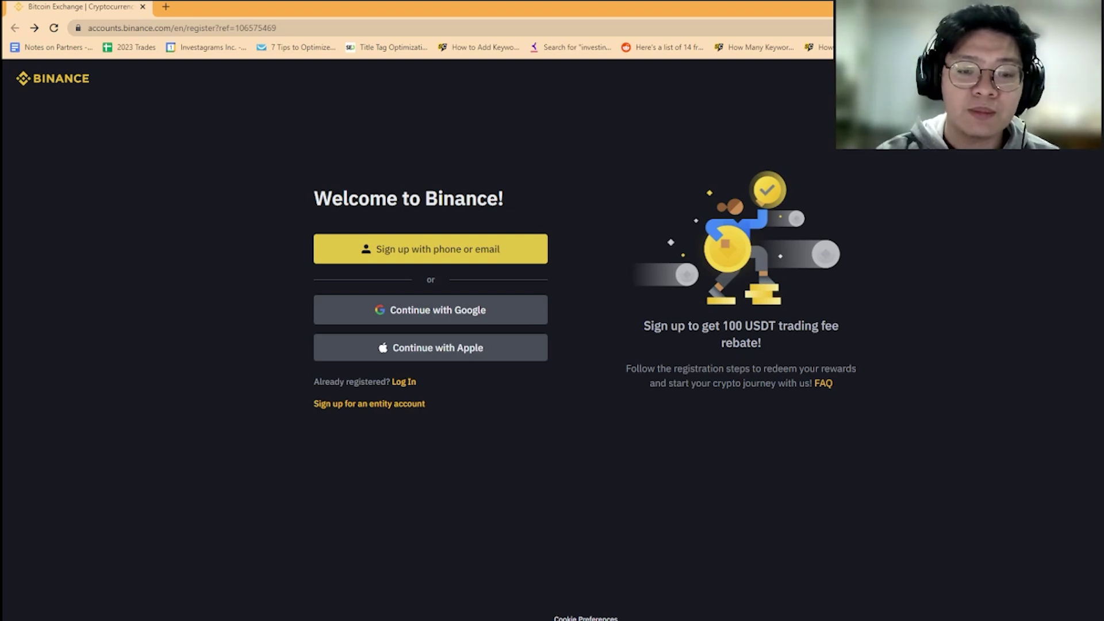
Open the email sign-up form and enter the personal email address.
{"action": "left_click", "coordinate": [517, 248]}
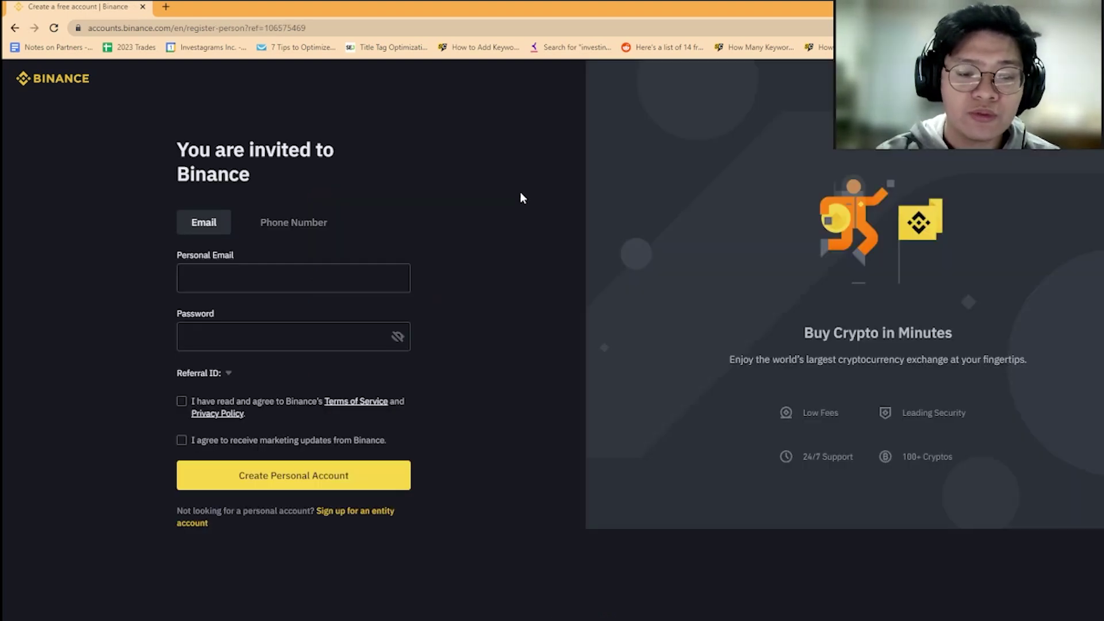
{"action": "left_click", "coordinate": [331, 270]}
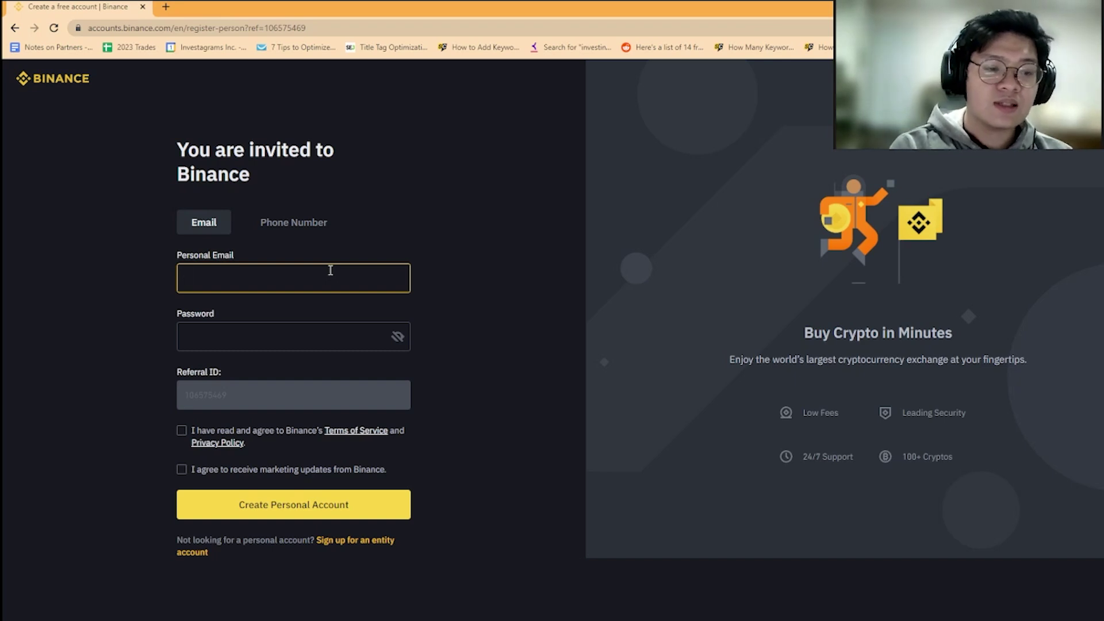
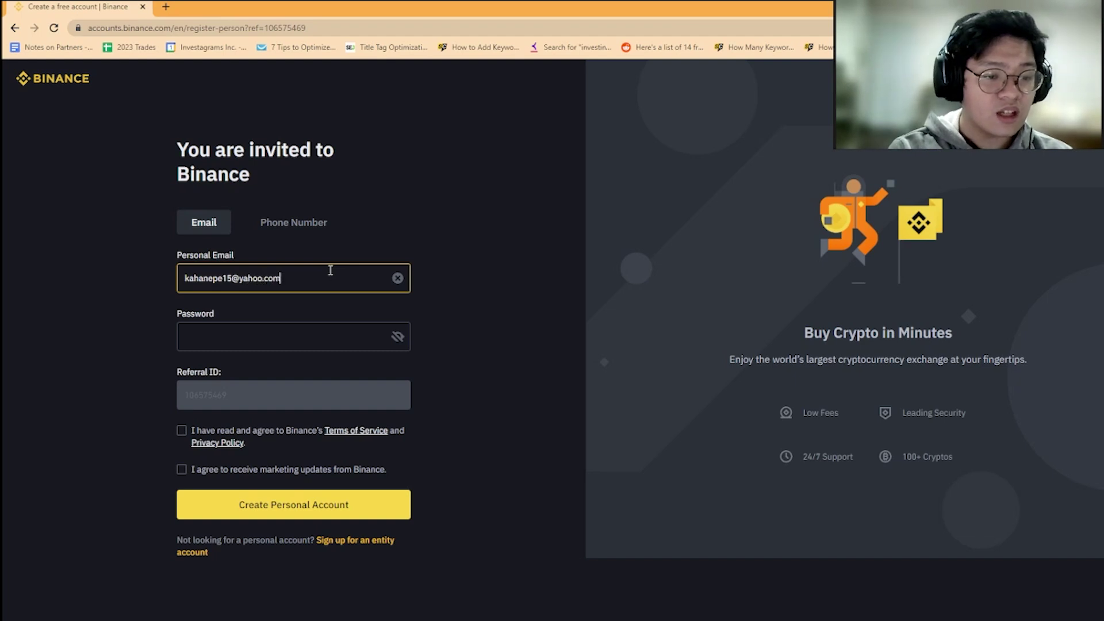
{"action": "key", "text": "Tab"}
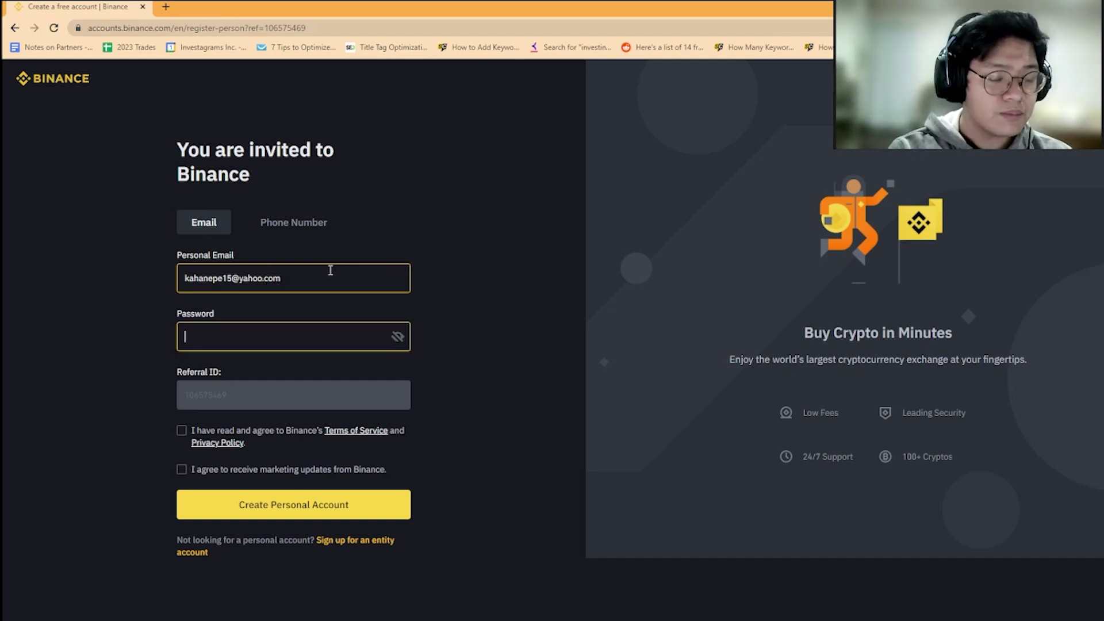
Enter a password with 8+ characters, a number and a capital, accept the terms, and create the account.
{"action": "type", "text": "I••••"}
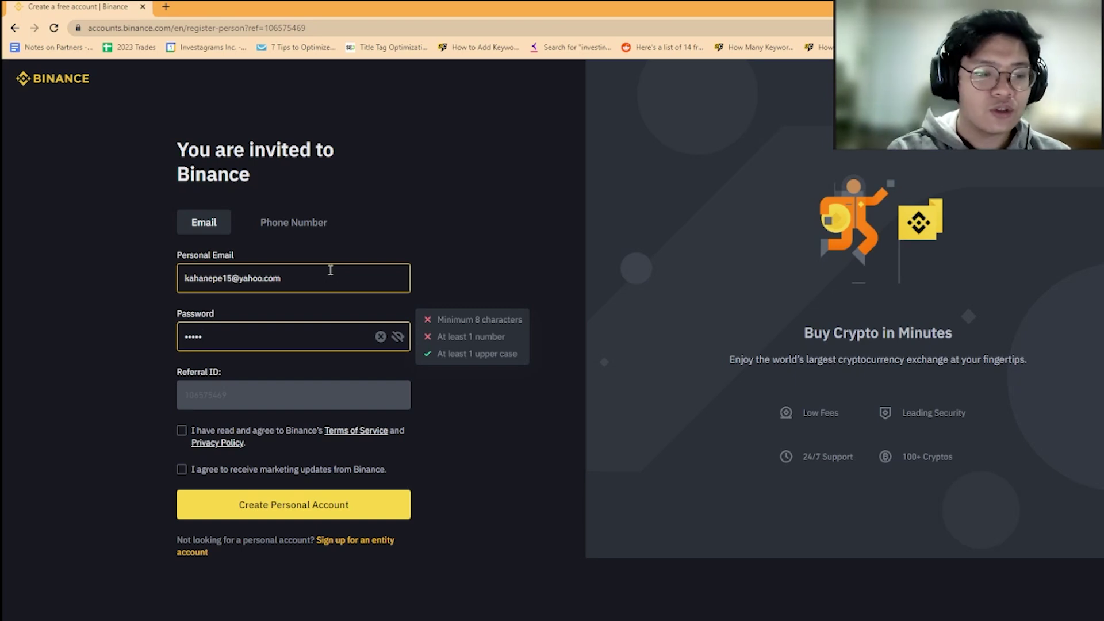
{"action": "key", "text": "ctrl+a"}
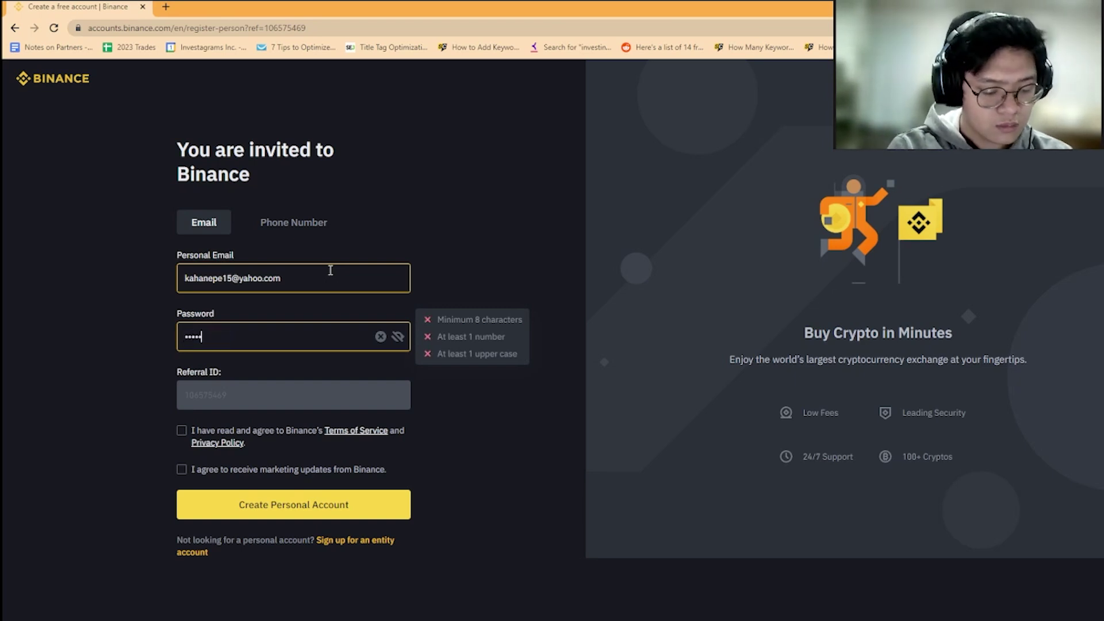
{"action": "key", "text": "Home"}
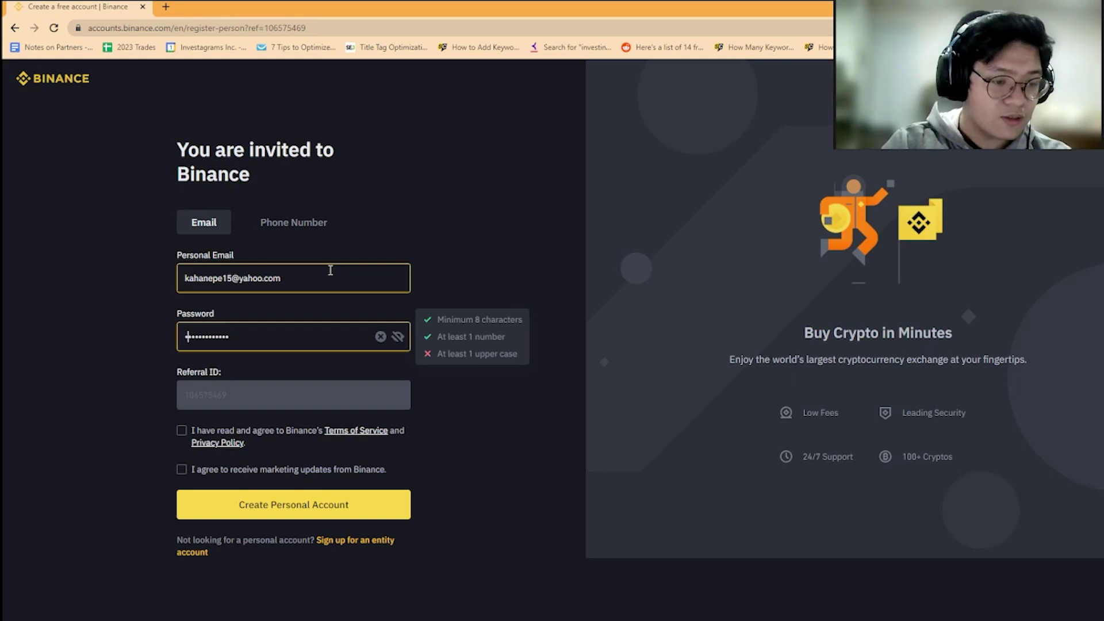
{"action": "type", "text": "A"}
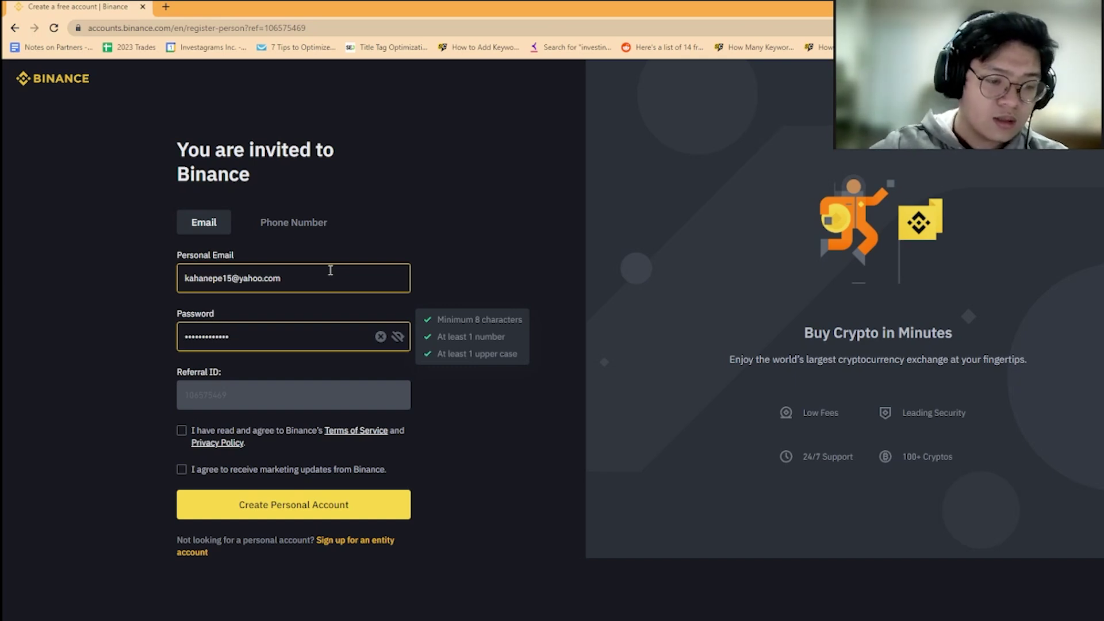
{"action": "left_click", "coordinate": [182, 432]}
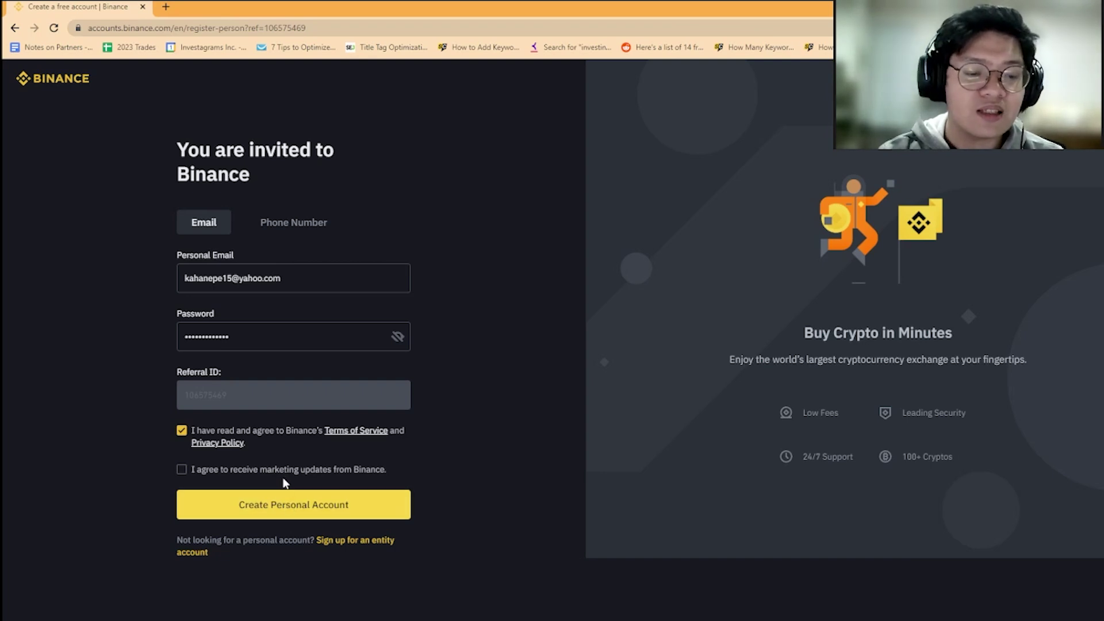
{"action": "left_click", "coordinate": [292, 504]}
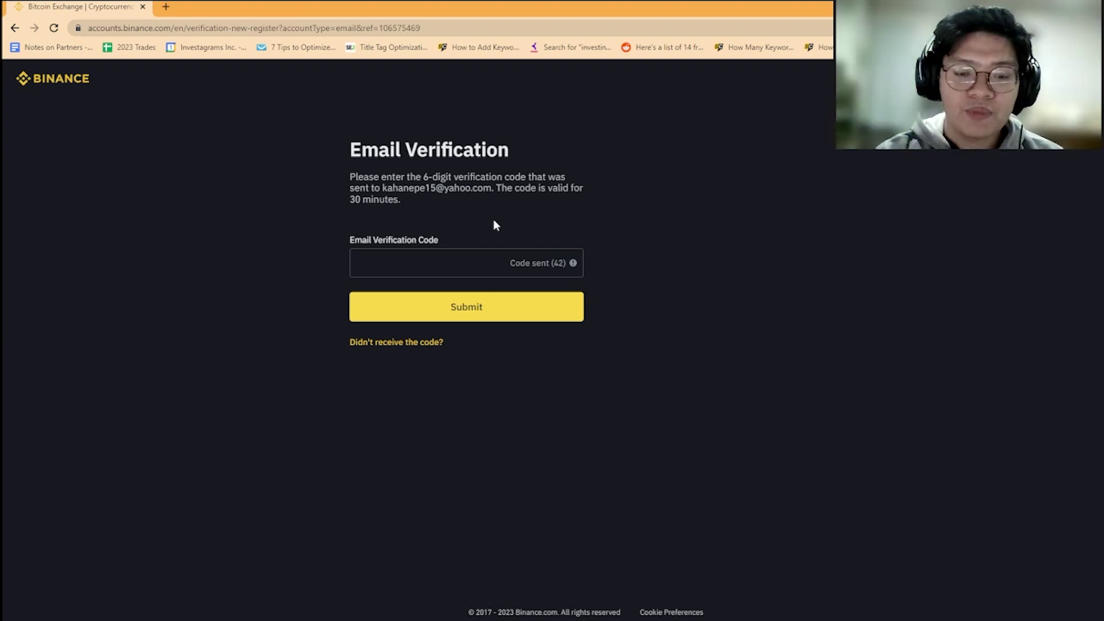
Paste the emailed six-digit code into Email Verification and submit it.
{"action": "left_click", "coordinate": [496, 306]}
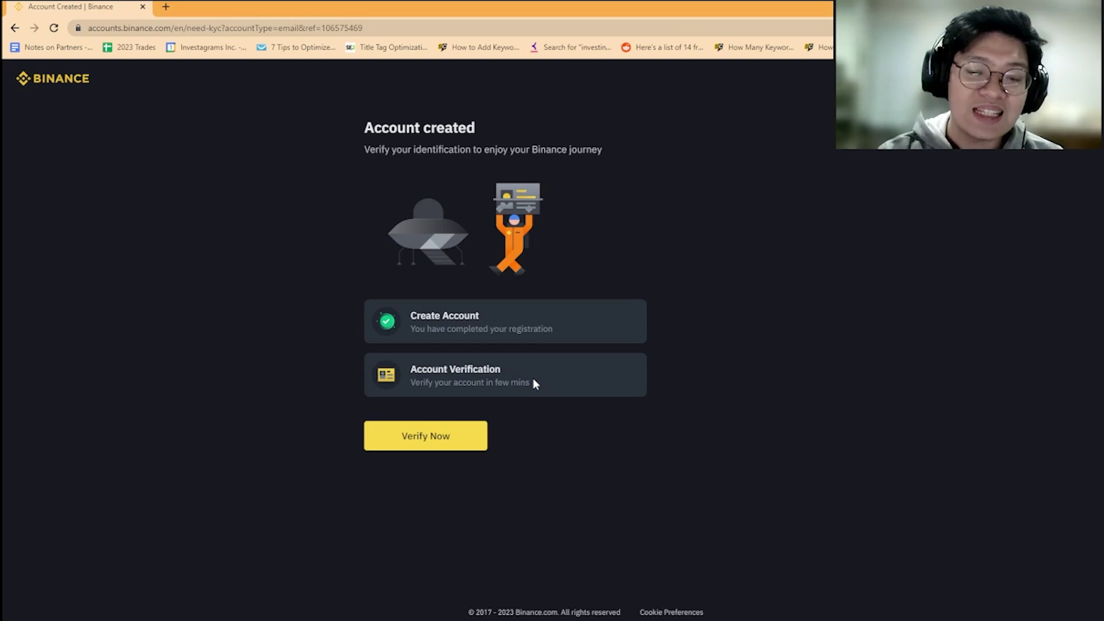
Start identity verification with Philippines residency, reach the personal information form, then exit and confirm leaving.
{"action": "left_click", "coordinate": [456, 436]}
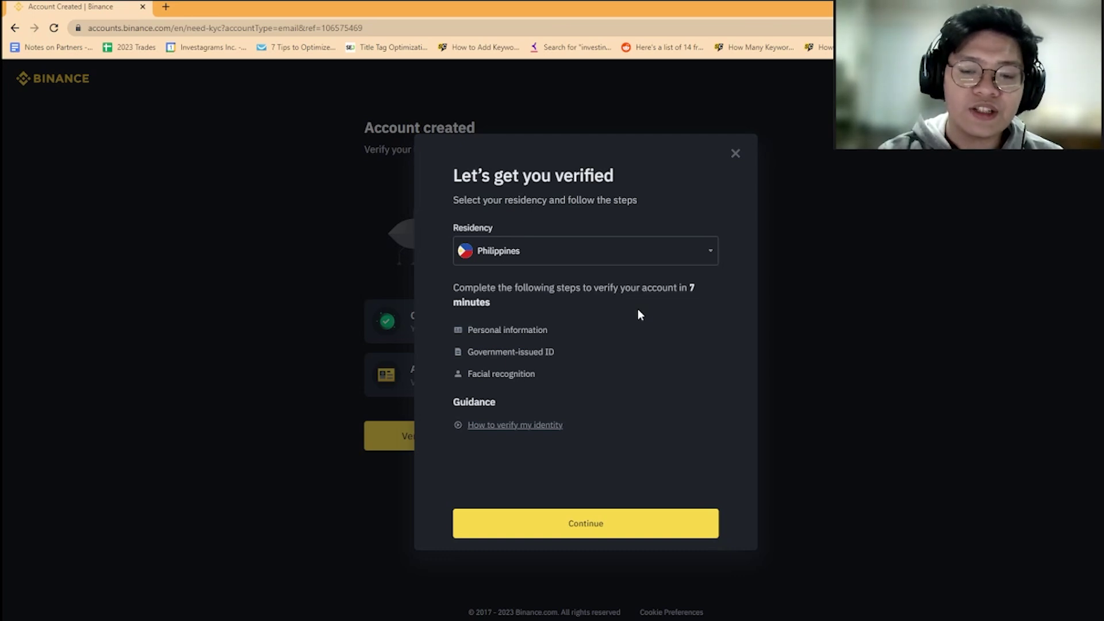
{"action": "left_click", "coordinate": [603, 525]}
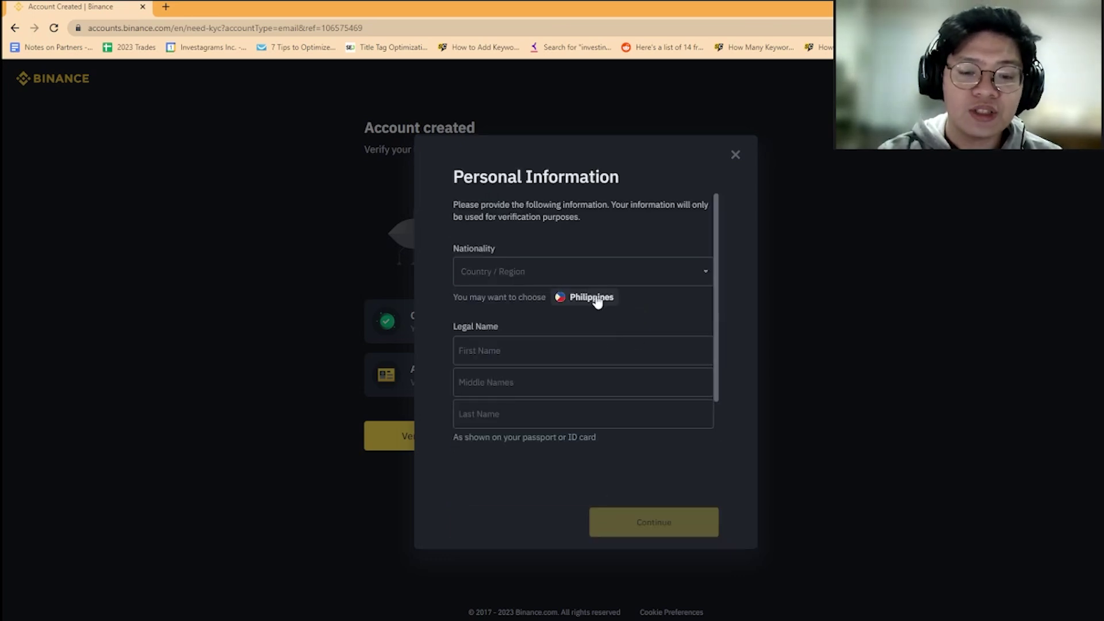
{"action": "scroll", "coordinate": [566, 376], "scroll_direction": "down", "scroll_amount": 1}
{"action": "left_click", "coordinate": [587, 291]}
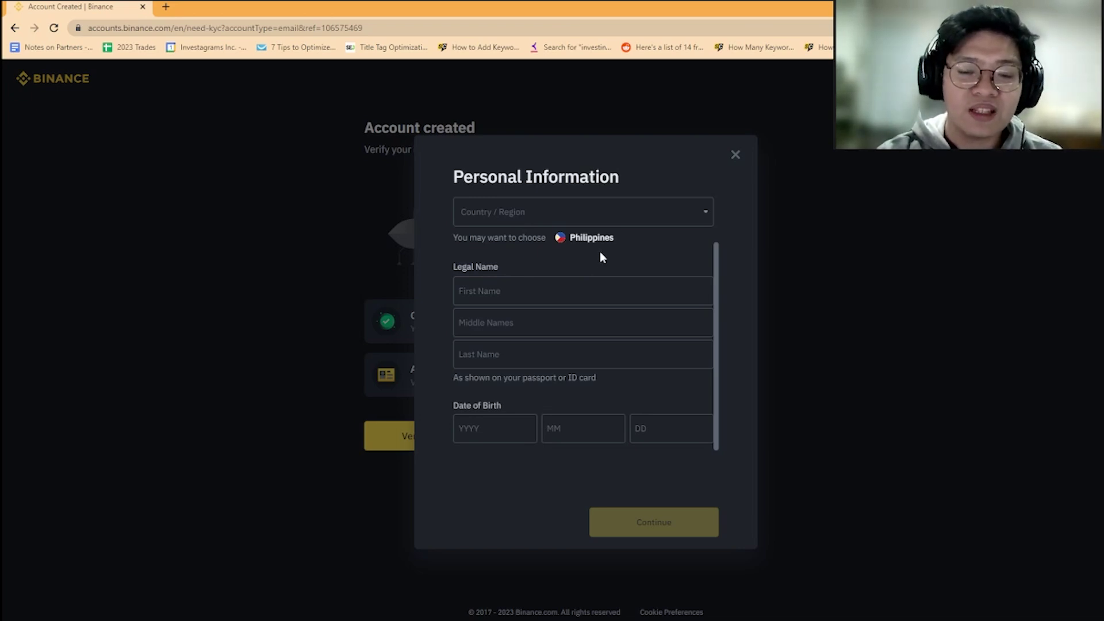
{"action": "left_click", "coordinate": [628, 283]}
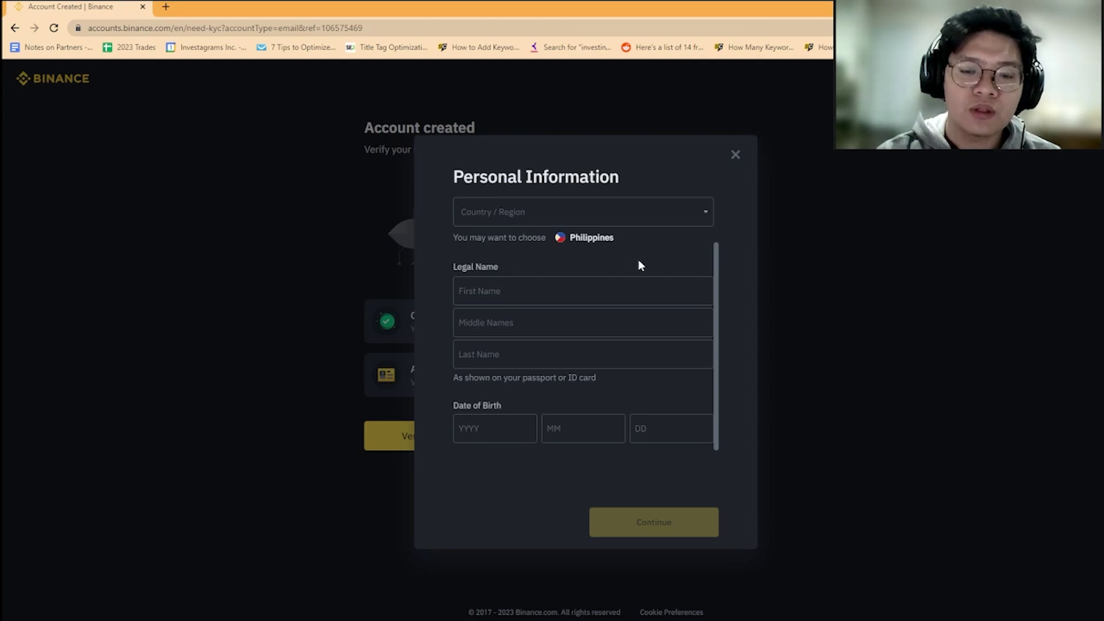
{"action": "left_click", "coordinate": [739, 156]}
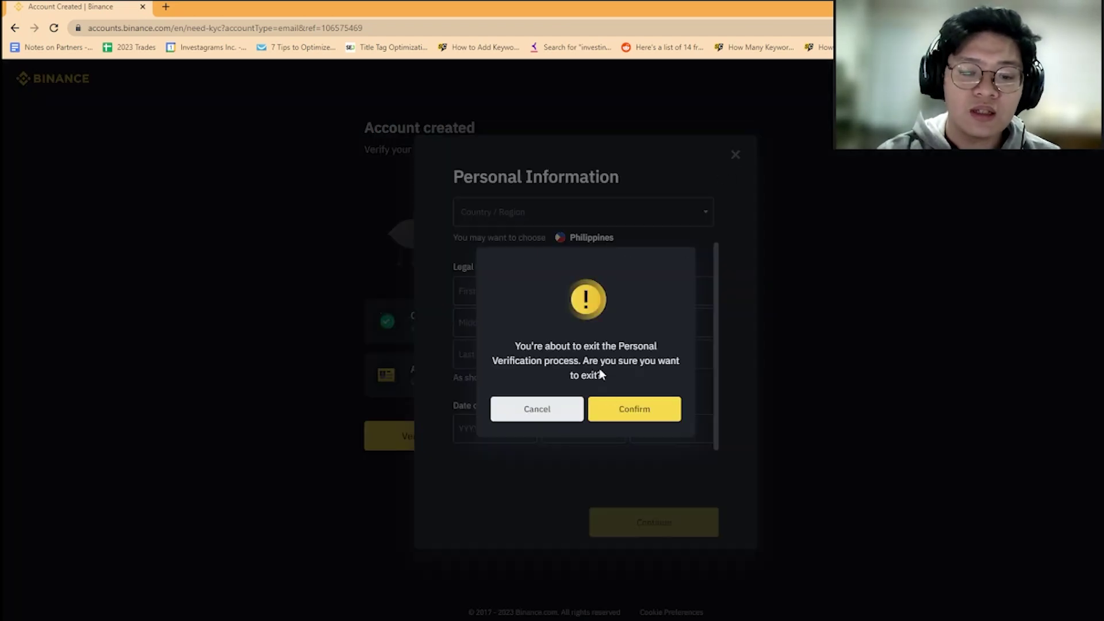
{"action": "left_click", "coordinate": [617, 409]}
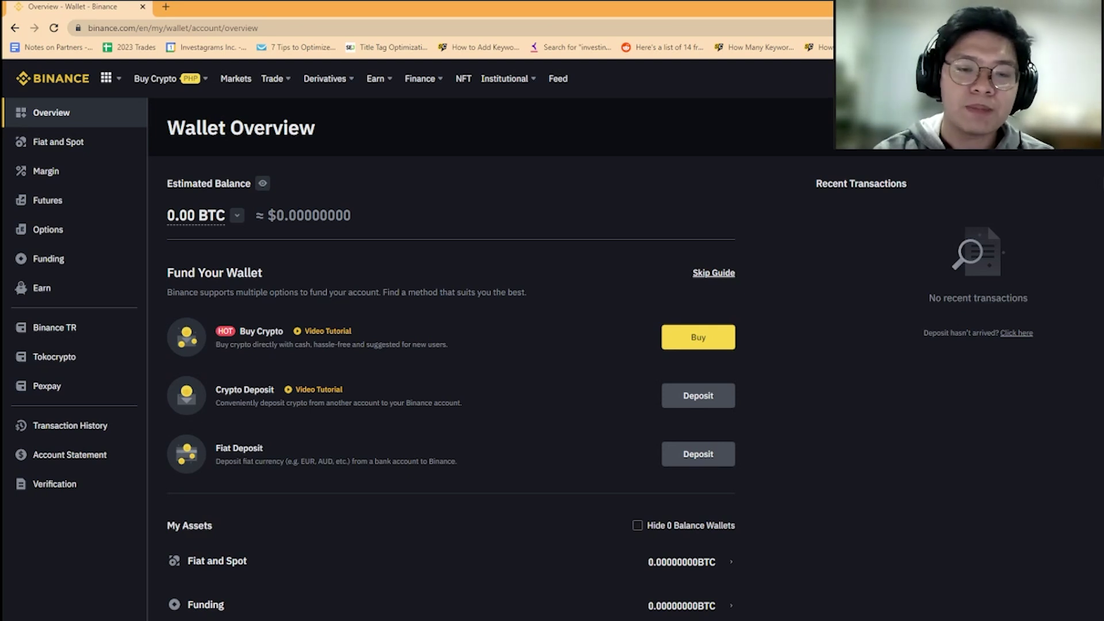
Open Wallet > Overview showing the 0.00 BTC estimated balance.
{"action": "mouse_move", "coordinate": [156, 79]}
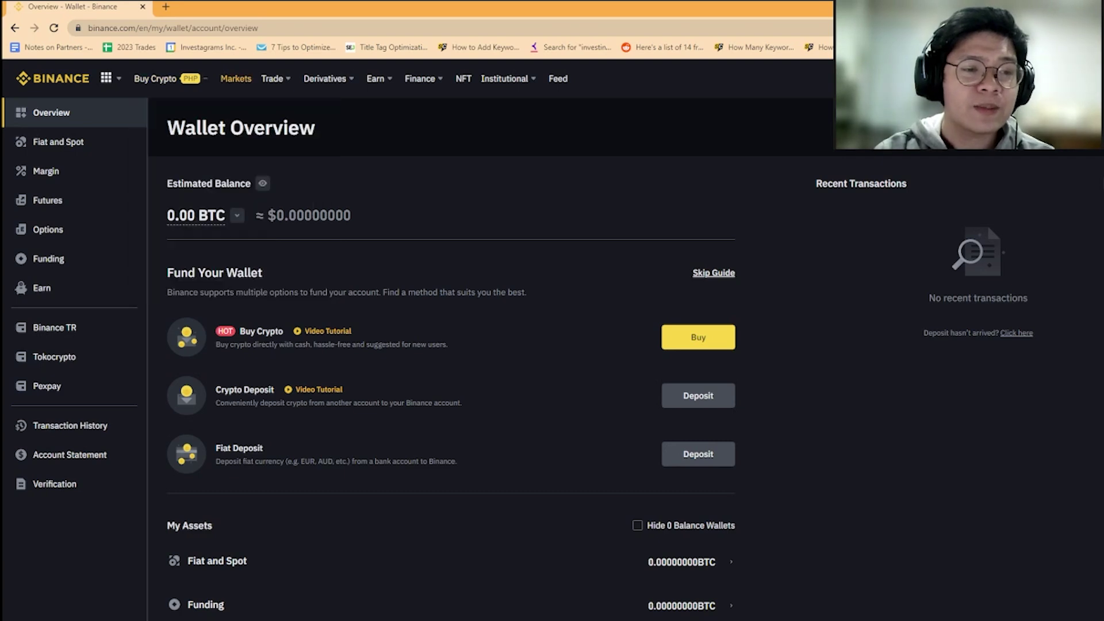
Open the Markets crypto price list in a new tab, browse the coins, and bring up the Trade menu.
{"action": "left_click", "coordinate": [236, 78]}
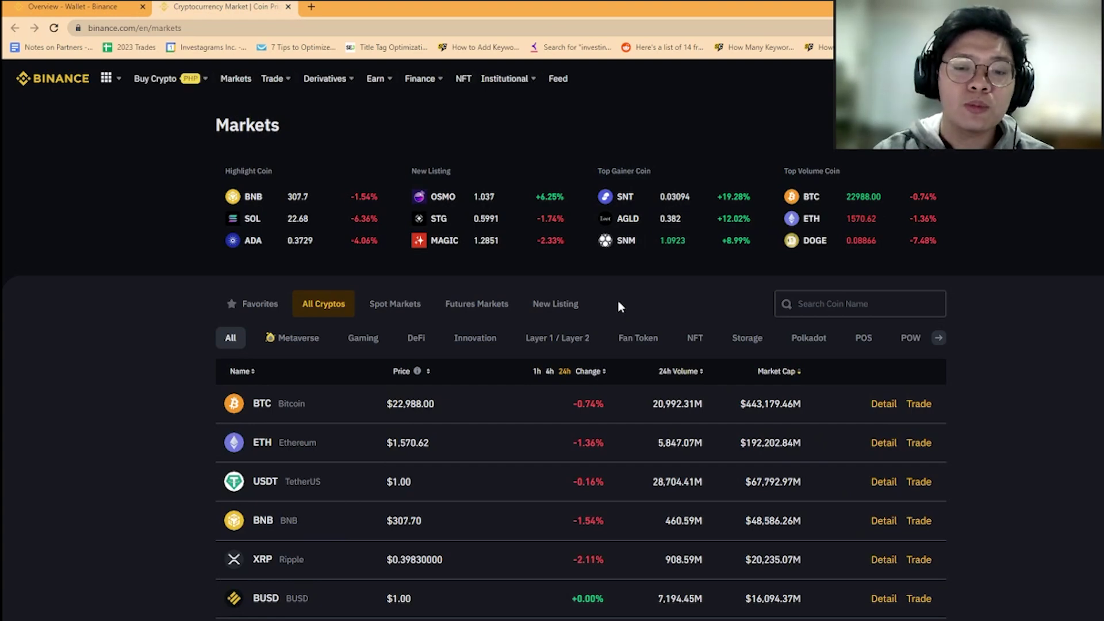
{"action": "scroll", "coordinate": [649, 306], "scroll_direction": "down", "scroll_amount": 2}
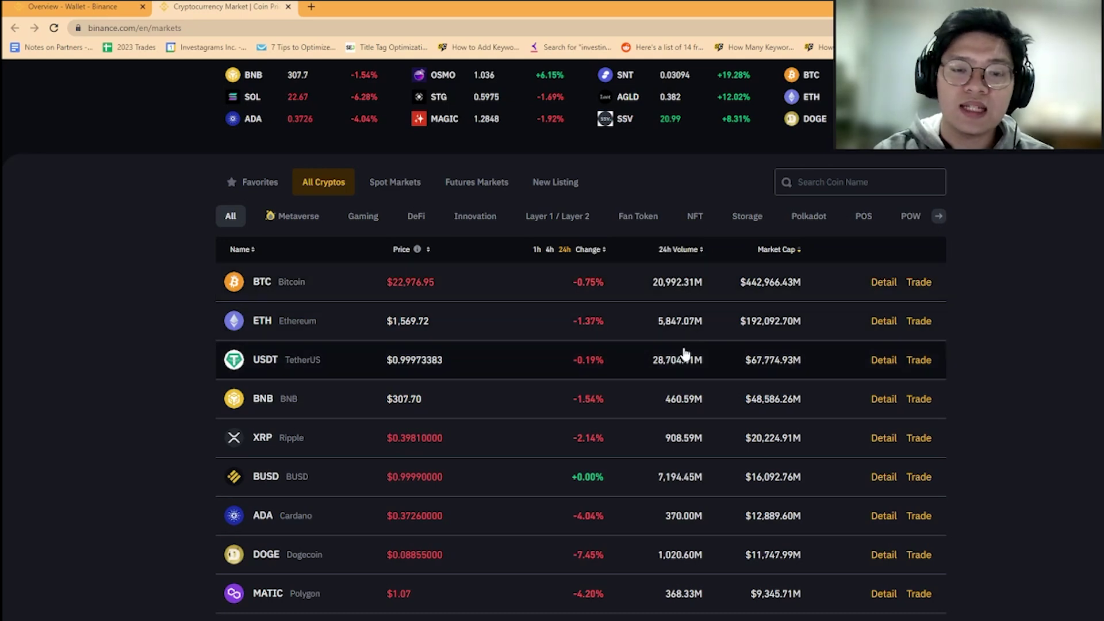
{"action": "scroll", "coordinate": [686, 371], "scroll_direction": "up", "scroll_amount": 2}
{"action": "mouse_move", "coordinate": [281, 81]}
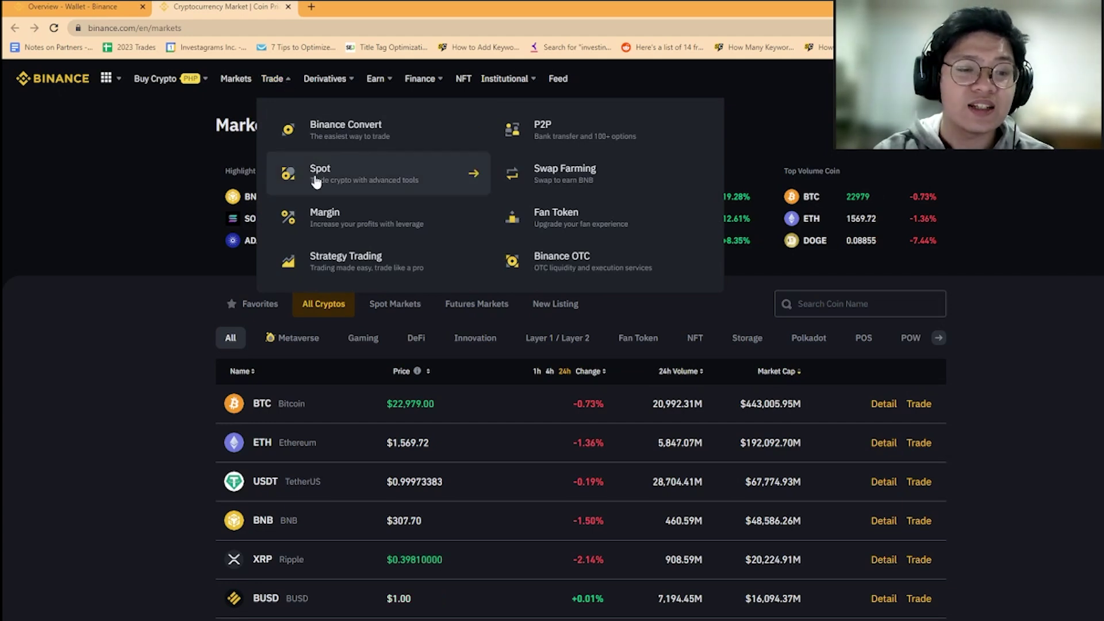
Open the BTC/USDT spot trading page and zoom the chart out to August candles.
{"action": "left_click", "coordinate": [339, 188]}
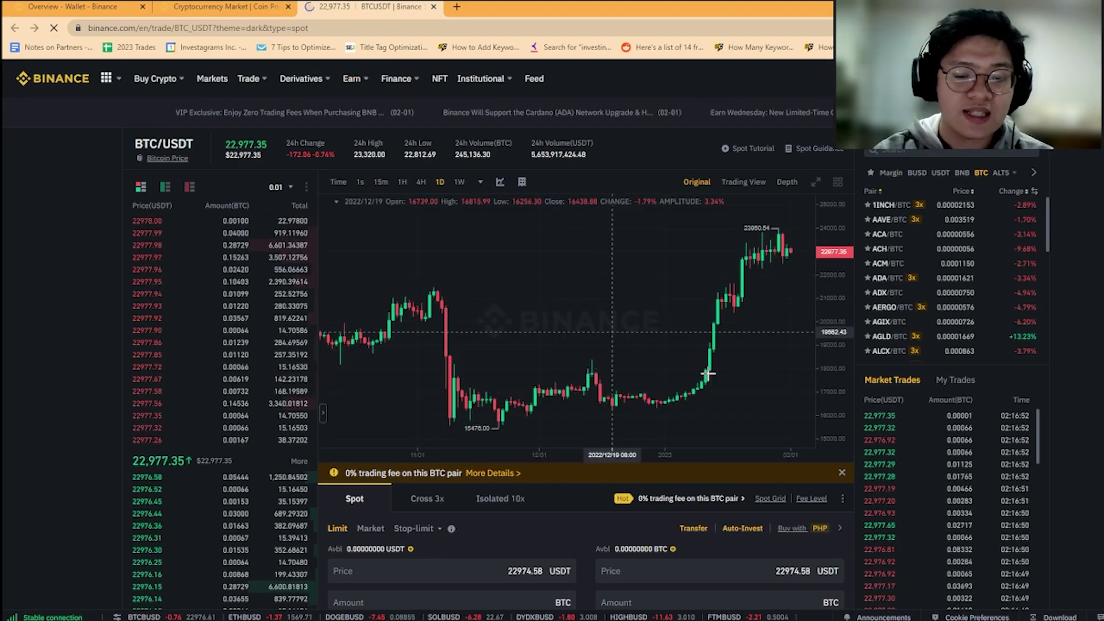
{"action": "scroll", "coordinate": [725, 371], "scroll_direction": "down", "scroll_amount": 3}
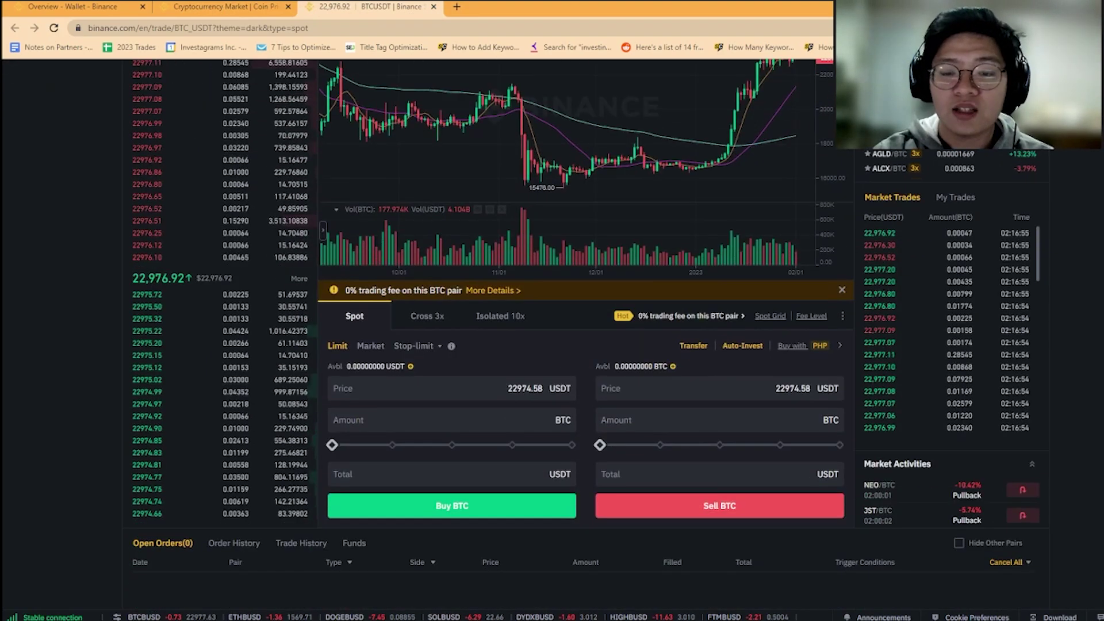
{"action": "scroll", "coordinate": [725, 371], "scroll_direction": "up", "scroll_amount": 2}
{"action": "scroll", "coordinate": [794, 247], "scroll_direction": "up", "scroll_amount": 1}
{"action": "scroll", "coordinate": [741, 275], "scroll_direction": "down", "scroll_amount": 2}
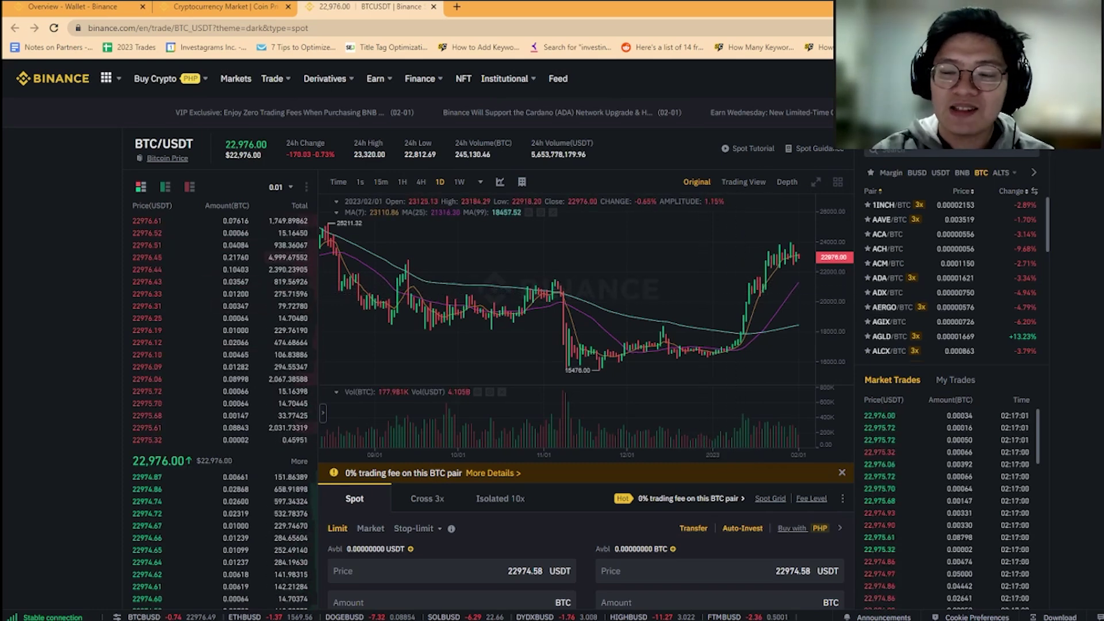
{"action": "scroll", "coordinate": [598, 265], "scroll_direction": "down", "scroll_amount": 2}
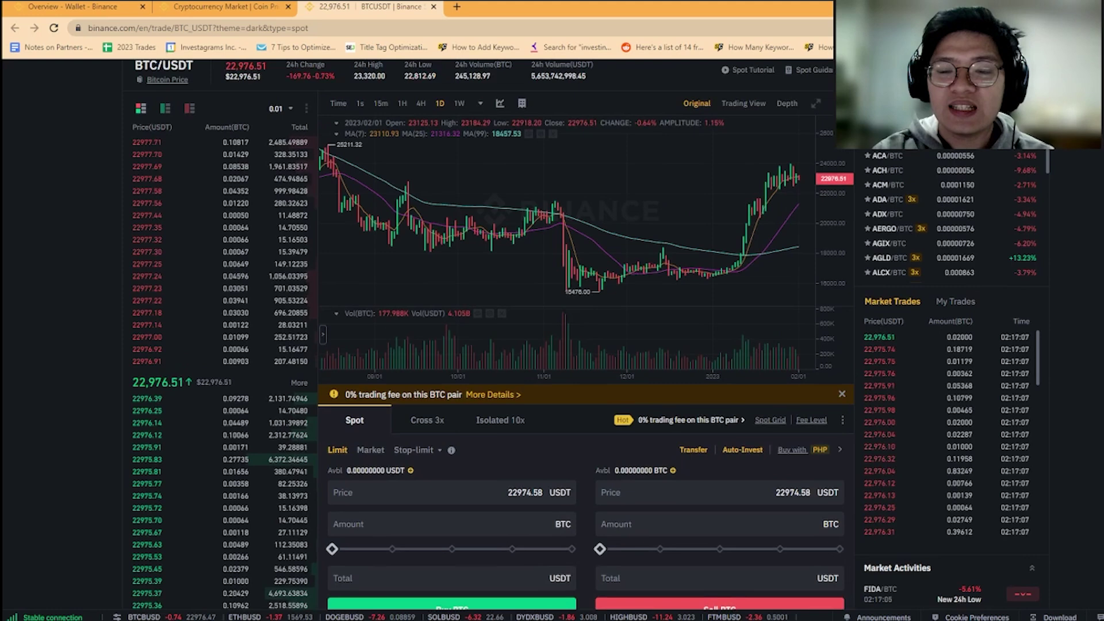
{"action": "scroll", "coordinate": [587, 334], "scroll_direction": "up", "scroll_amount": 1}
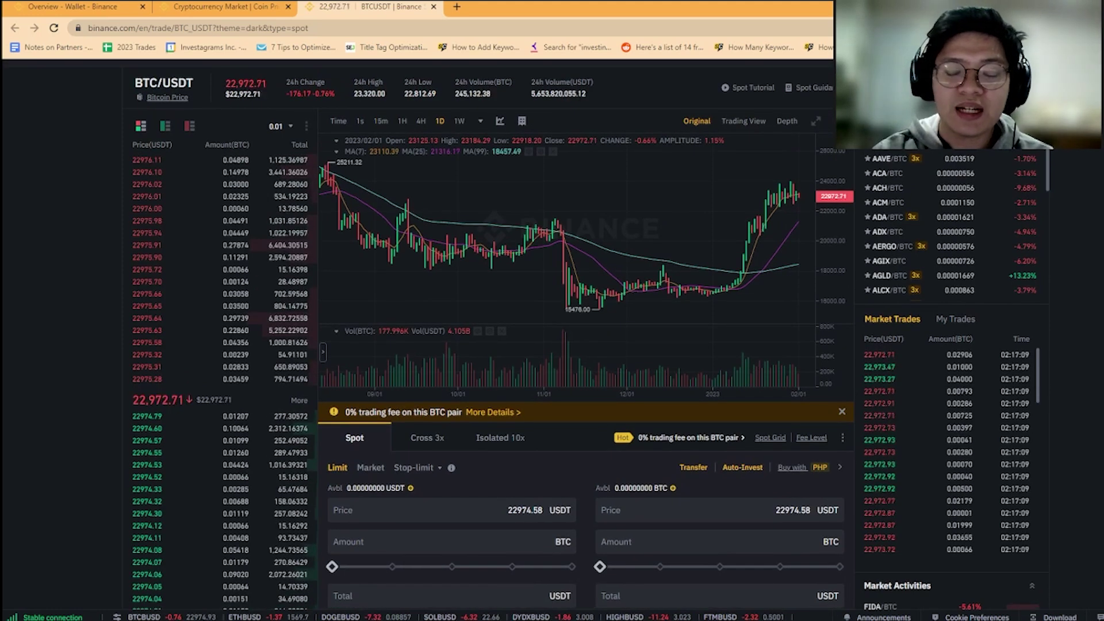
{"action": "scroll", "coordinate": [587, 334], "scroll_direction": "down", "scroll_amount": 1}
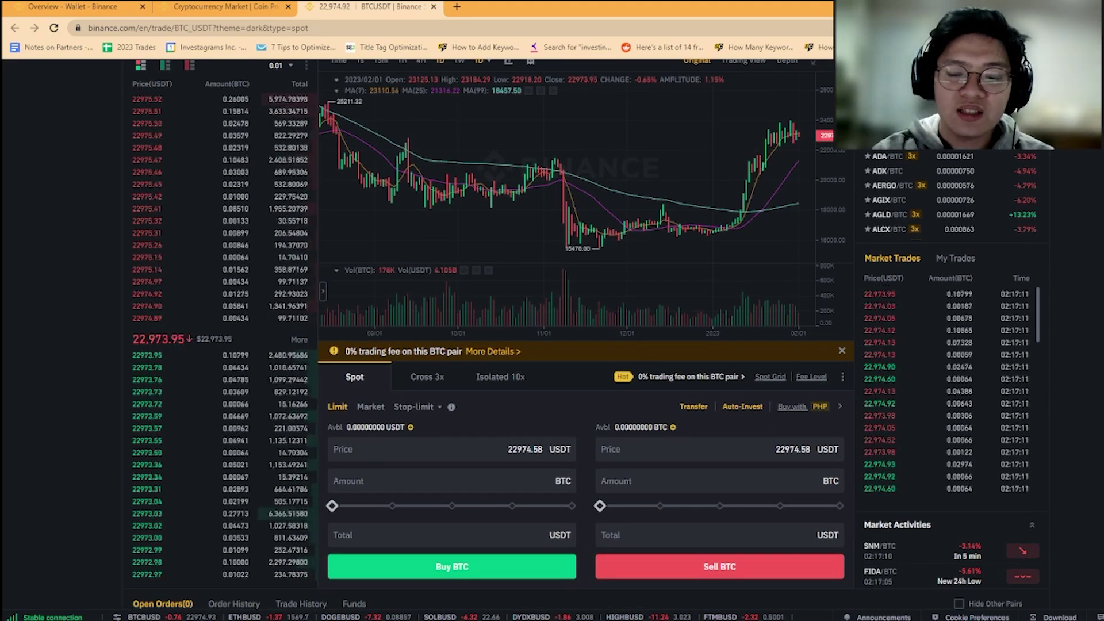
{"action": "scroll", "coordinate": [1075, 352], "scroll_direction": "up", "scroll_amount": 1}
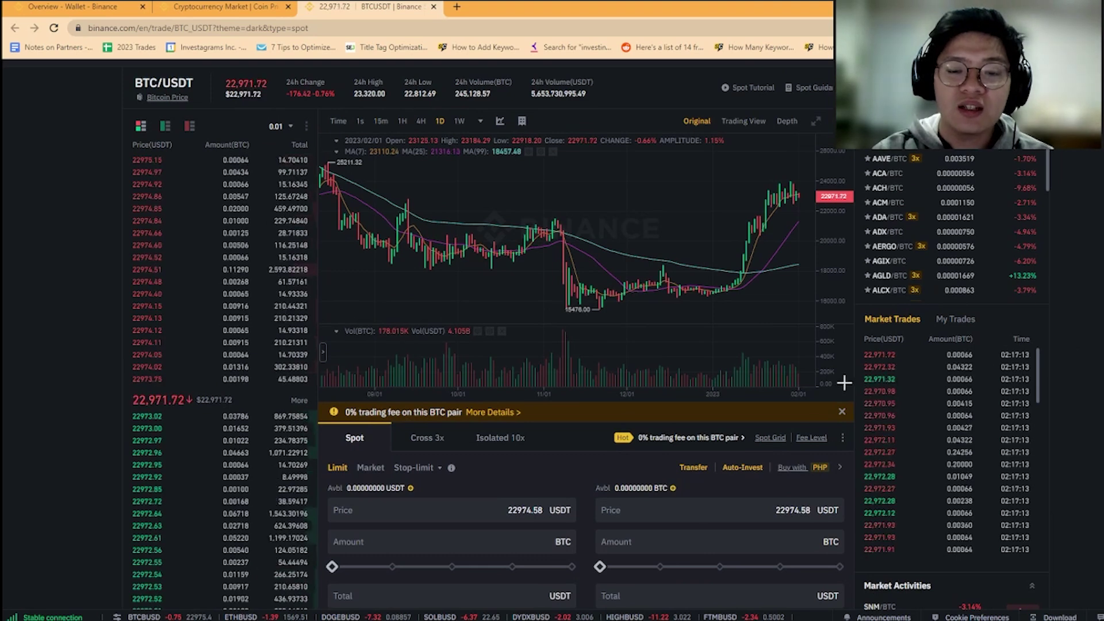
{"action": "scroll", "coordinate": [735, 283], "scroll_direction": "down", "scroll_amount": 1}
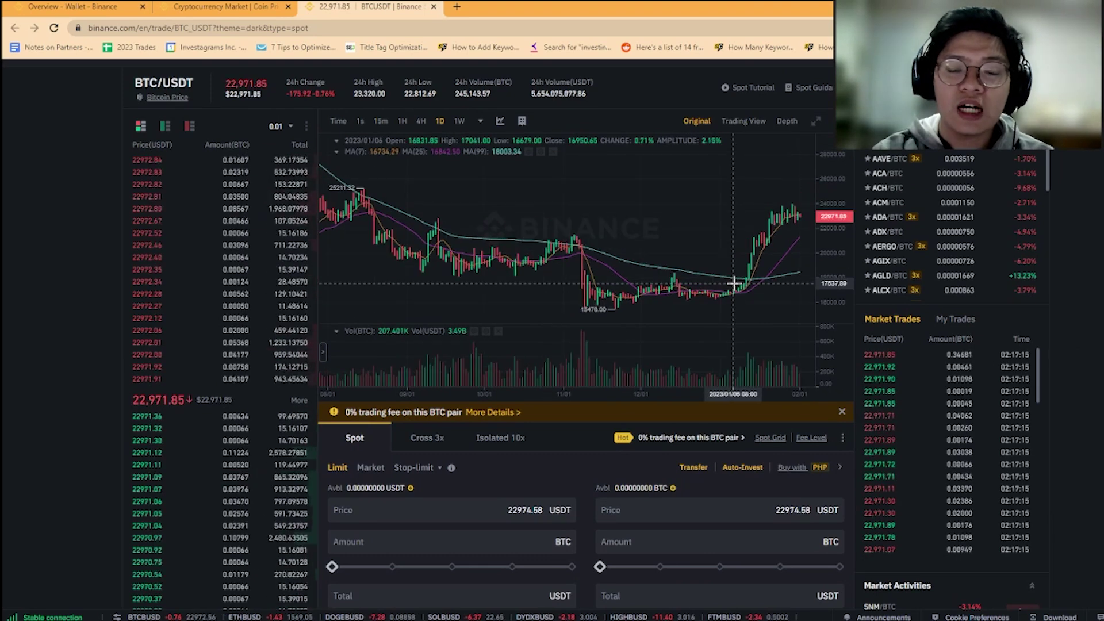
{"action": "scroll", "coordinate": [735, 283], "scroll_direction": "down", "scroll_amount": 1}
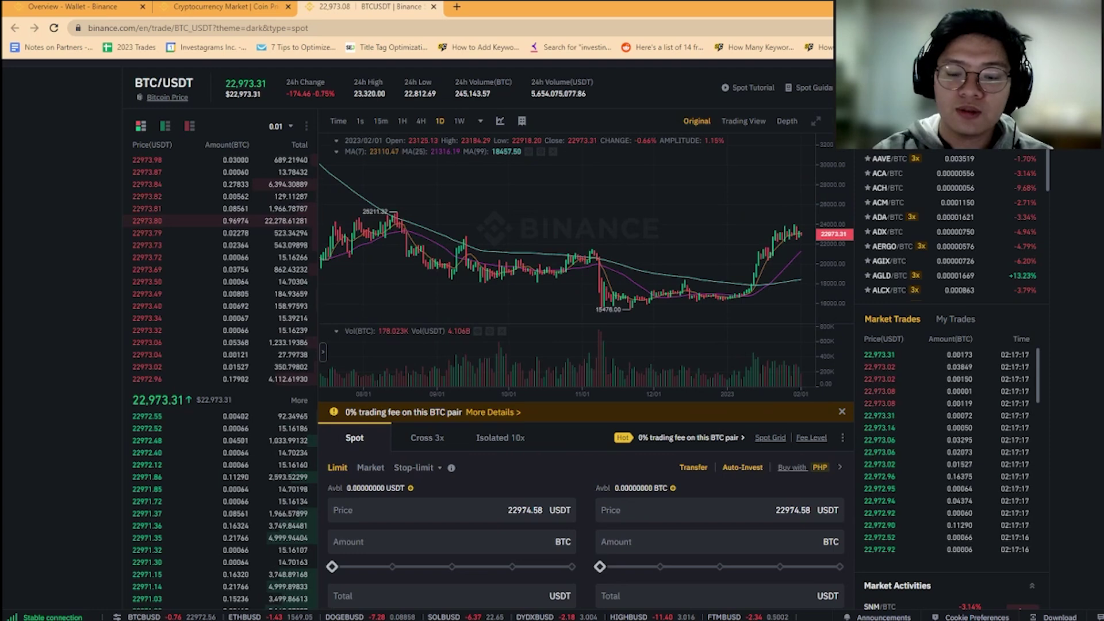
{"action": "scroll", "coordinate": [553, 460], "scroll_direction": "down", "scroll_amount": 3}
{"action": "double_click", "coordinate": [541, 335]}
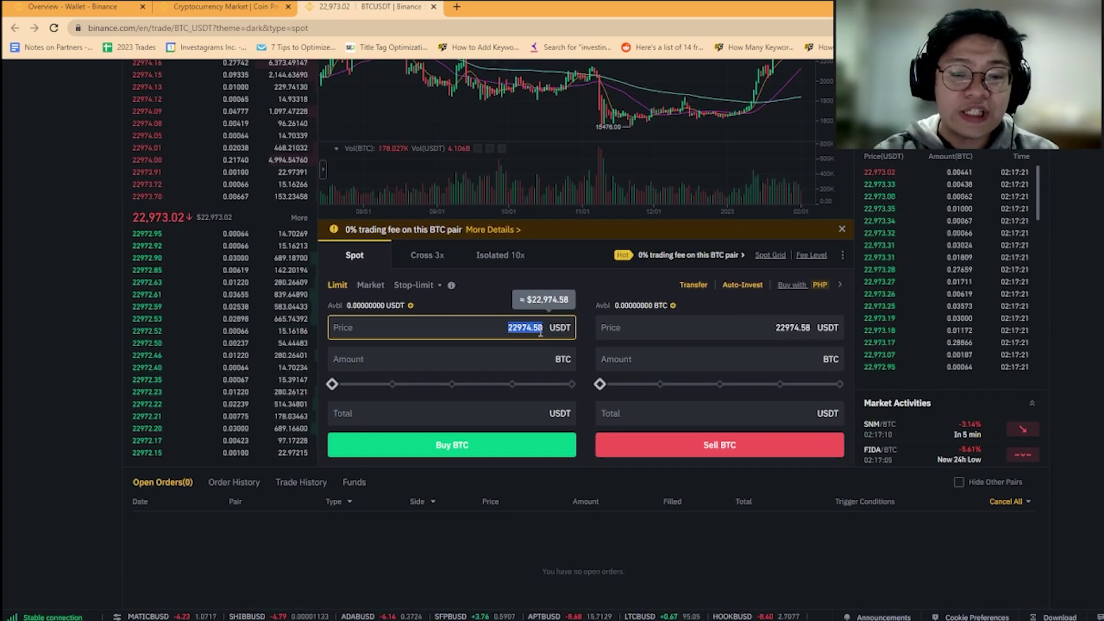
Fill the limit buy form with price 100 USDT and amount 10 BTC, totalling 1000 USDT.
{"action": "type", "text": "100"}
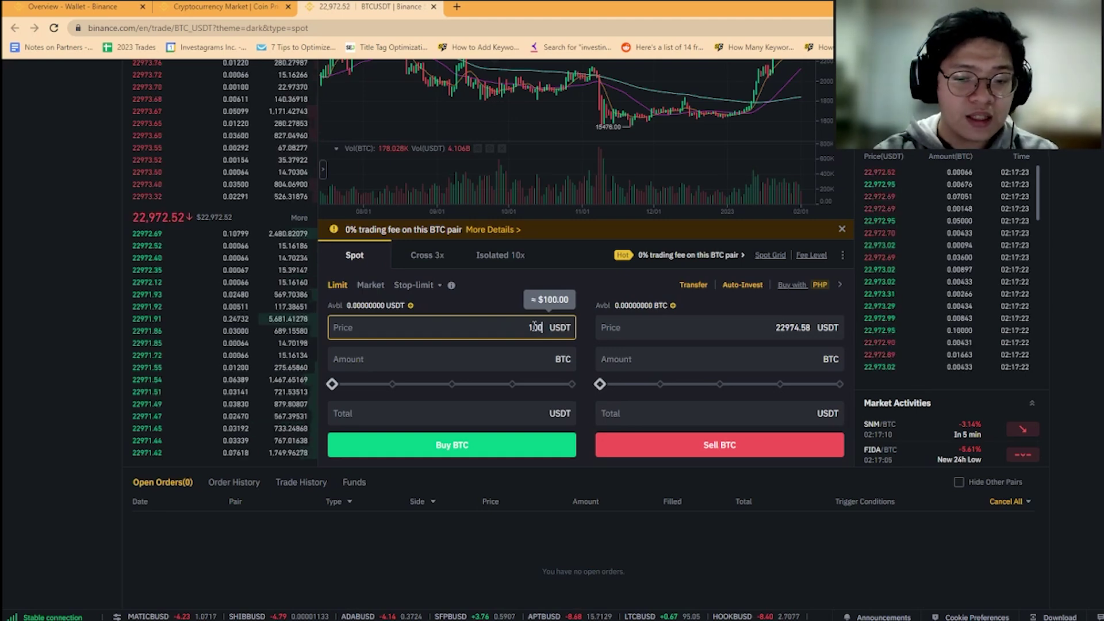
{"action": "left_click", "coordinate": [544, 361]}
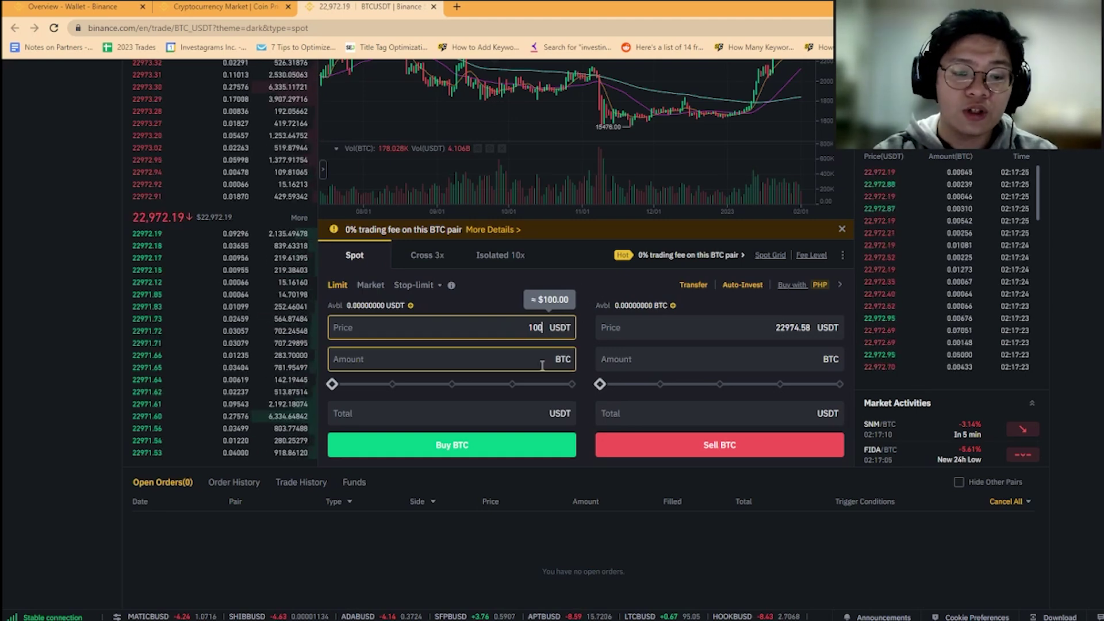
{"action": "type", "text": "10"}
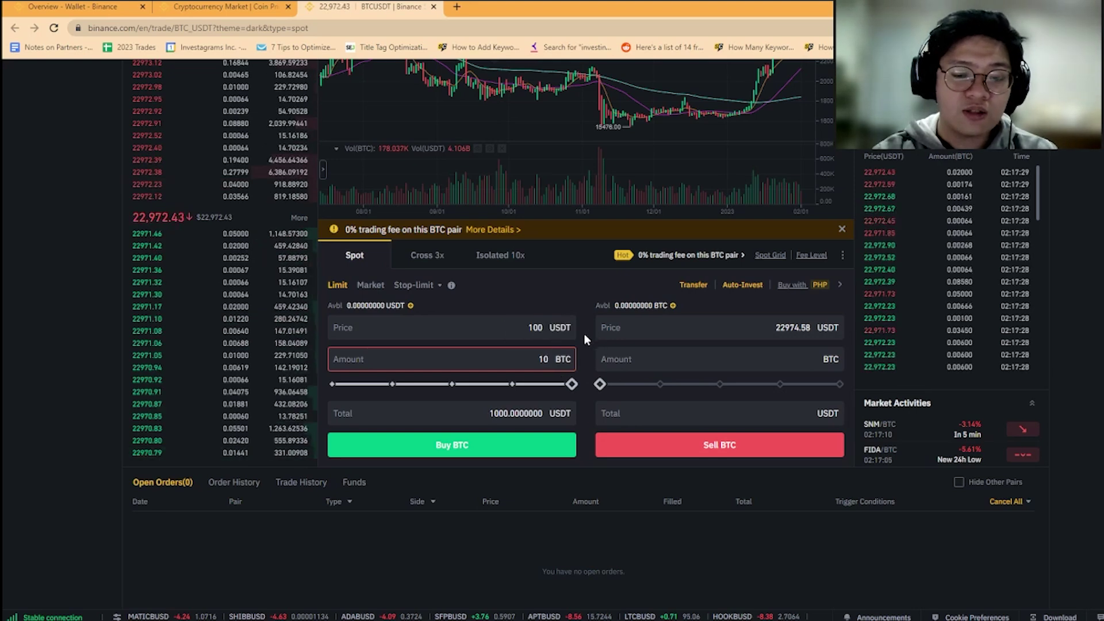
{"action": "left_click", "coordinate": [523, 324]}
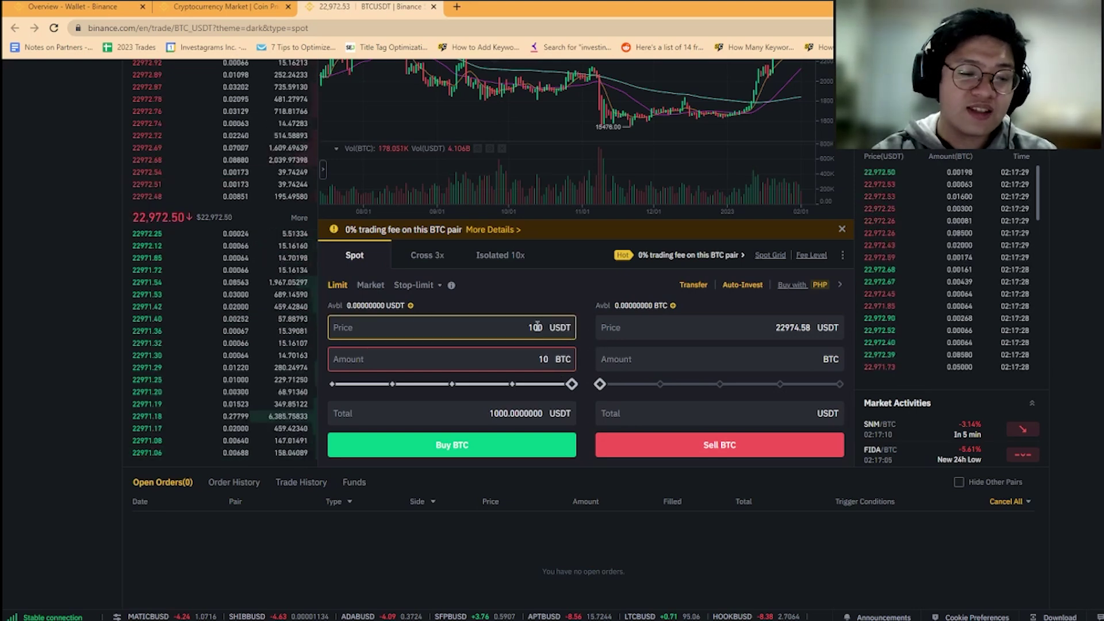
{"action": "double_click", "coordinate": [522, 324]}
{"action": "left_click", "coordinate": [546, 329]}
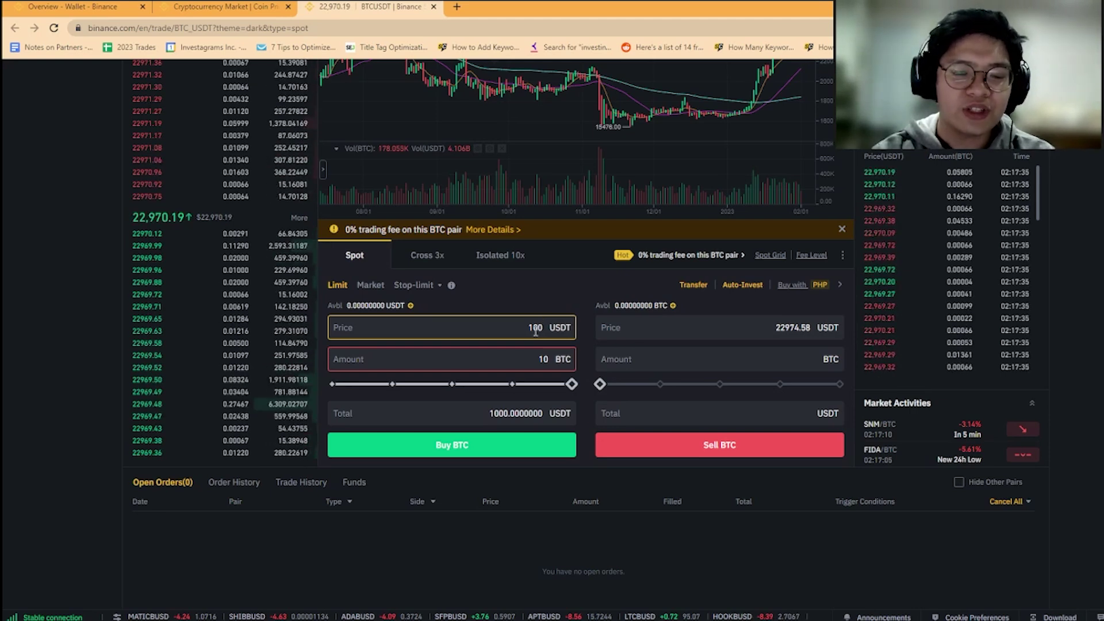
{"action": "left_click", "coordinate": [537, 357]}
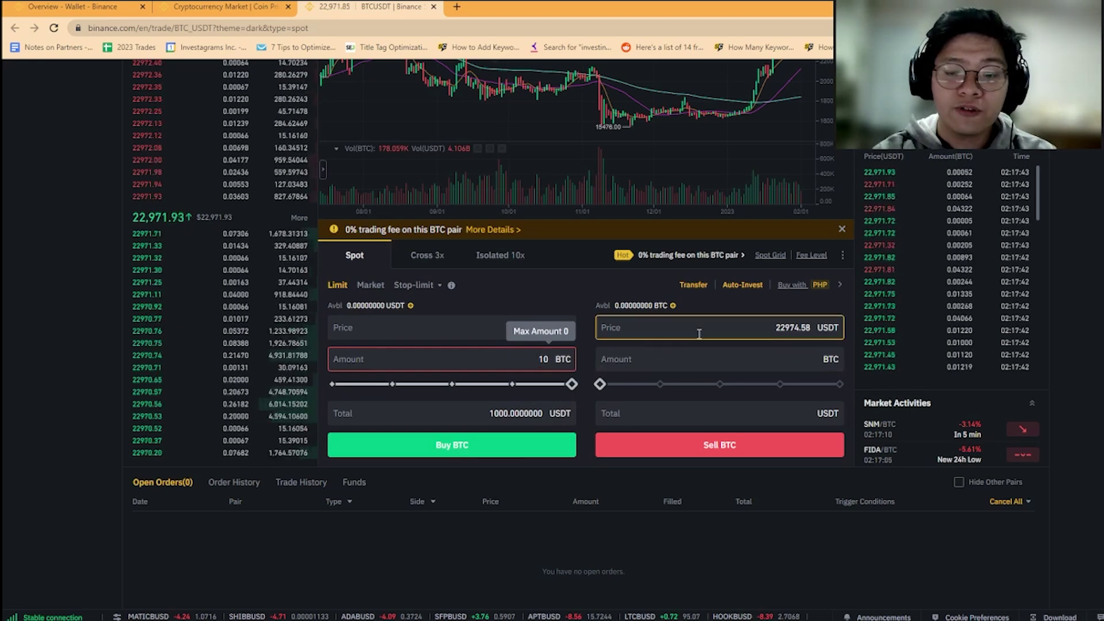
Inspect the Sell BTC price of 22974.58 USDT without changing it.
{"action": "left_click_drag", "start_coordinate": [700, 334], "coordinate": [833, 343]}
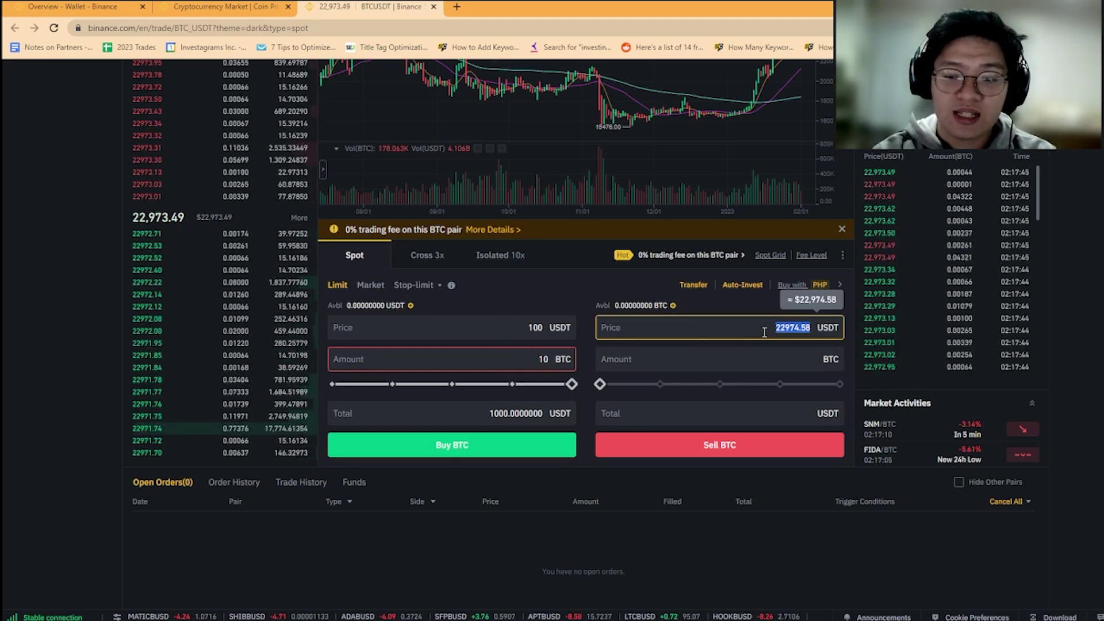
{"action": "left_click", "coordinate": [733, 310]}
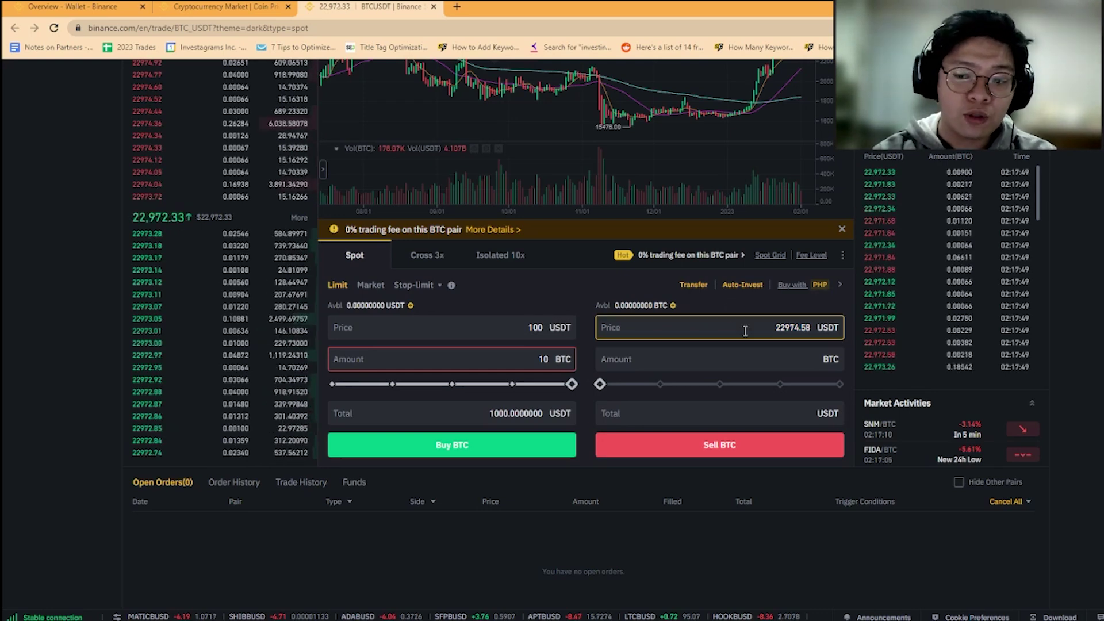
{"action": "left_click_drag", "start_coordinate": [745, 327], "coordinate": [811, 329]}
{"action": "left_click", "coordinate": [799, 360]}
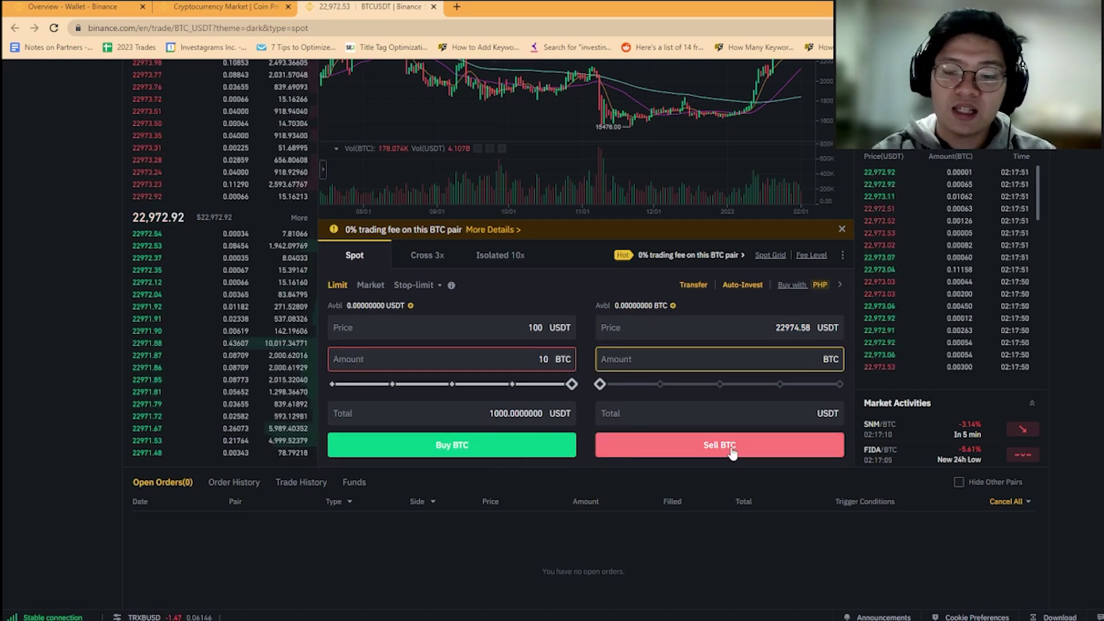
{"action": "scroll", "coordinate": [663, 454], "scroll_direction": "up", "scroll_amount": 3}
{"action": "scroll", "coordinate": [662, 454], "scroll_direction": "down", "scroll_amount": 4}
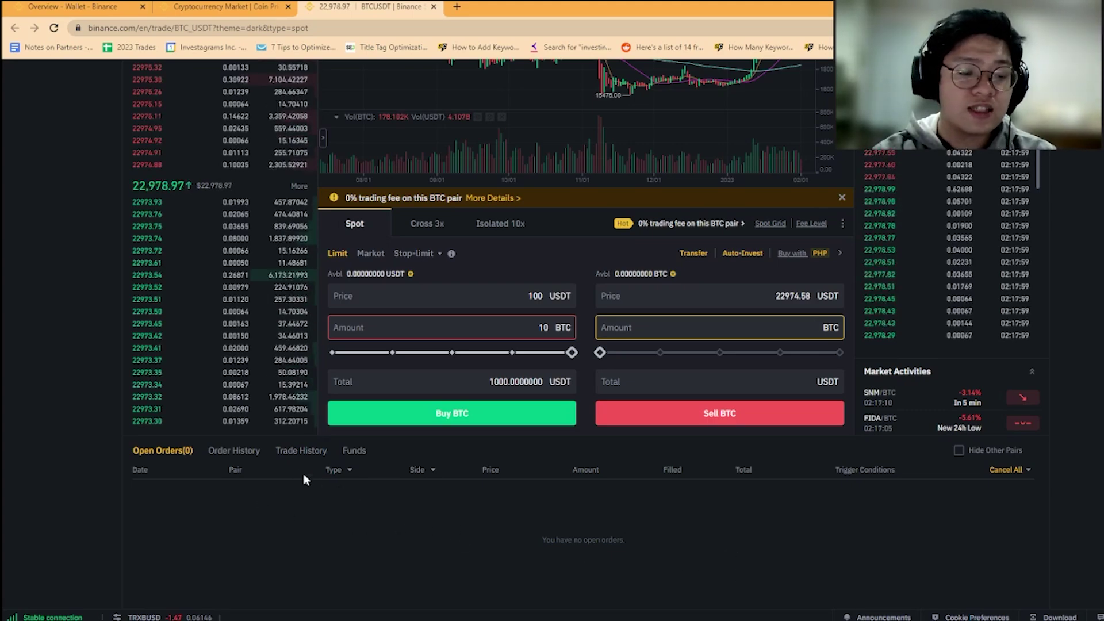
{"action": "scroll", "coordinate": [440, 458], "scroll_direction": "up", "scroll_amount": 5}
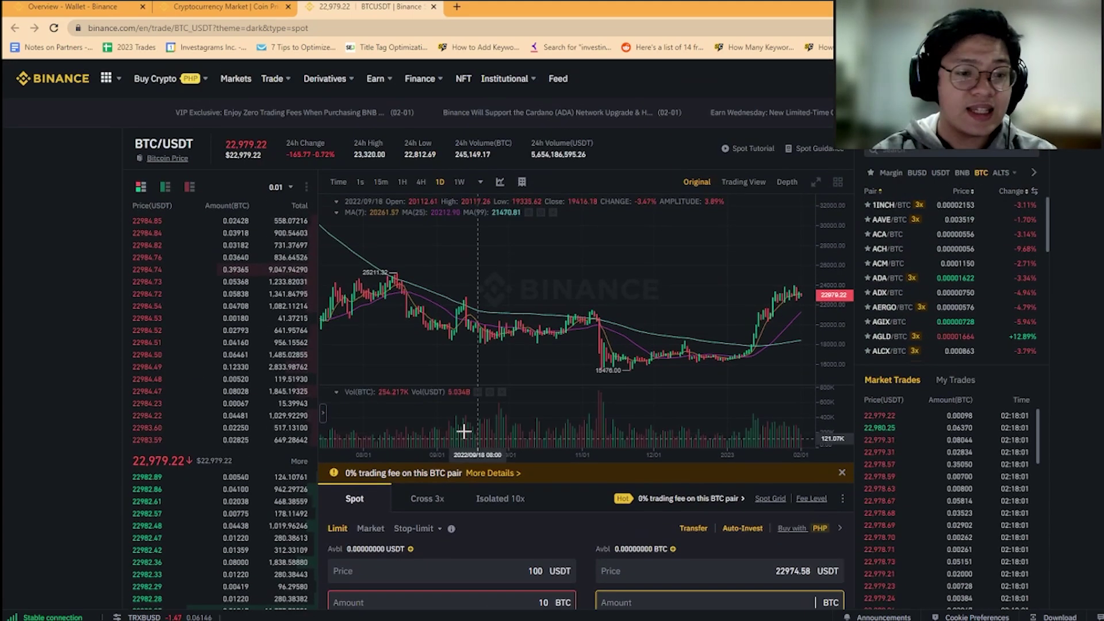
Switch BTC/USDT to Cross 3x margin trading and close the Welcome to Binance Margin dialog.
{"action": "mouse_move", "coordinate": [276, 80]}
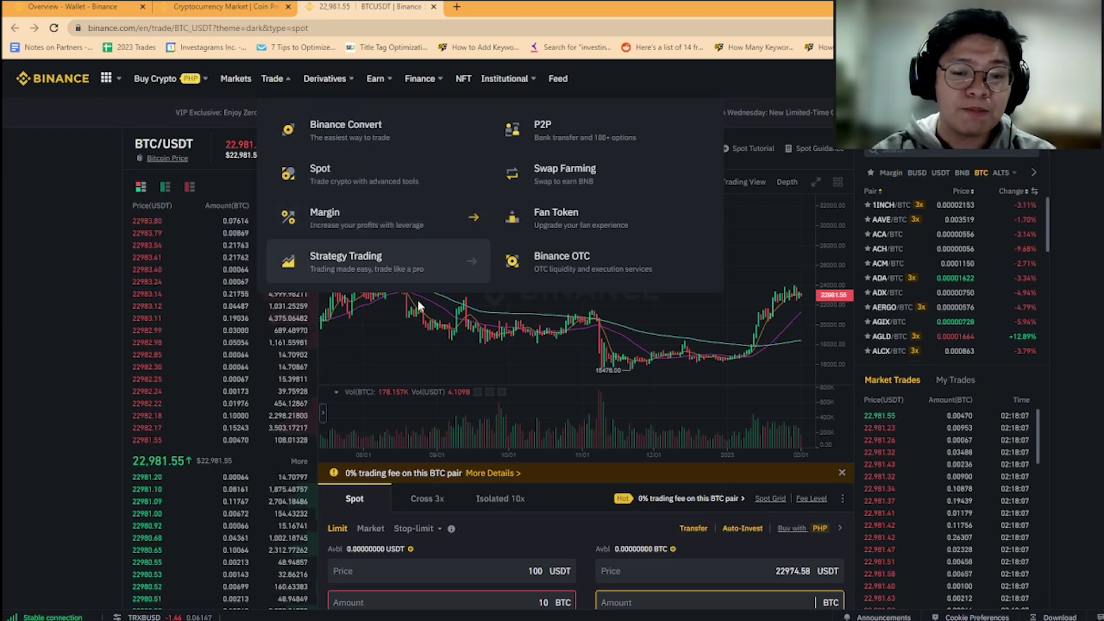
{"action": "left_click", "coordinate": [442, 500]}
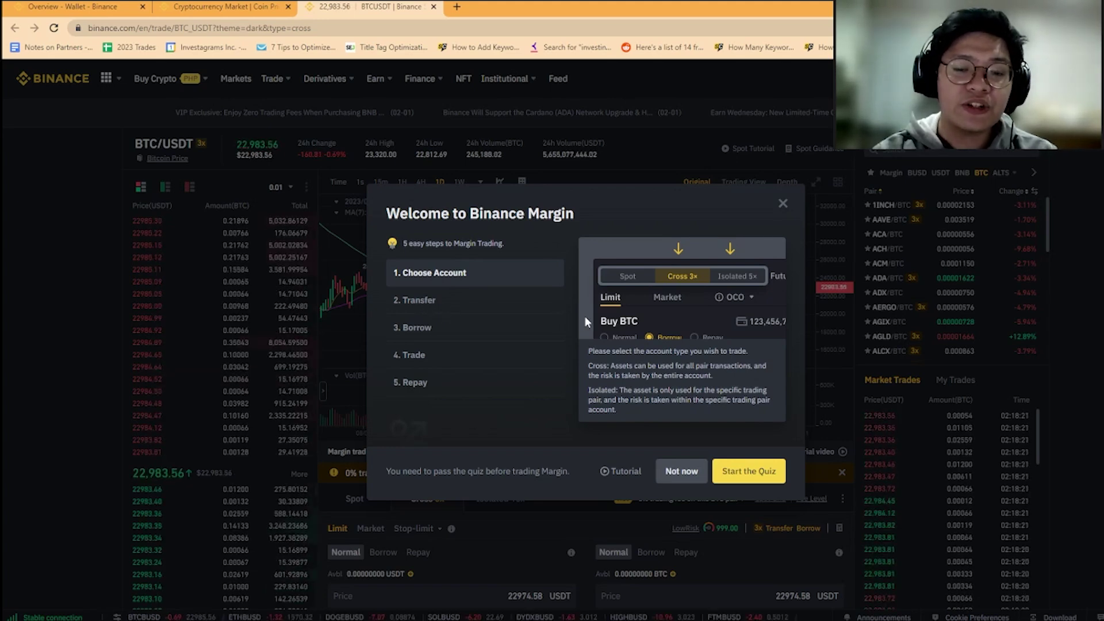
{"action": "left_click", "coordinate": [785, 205]}
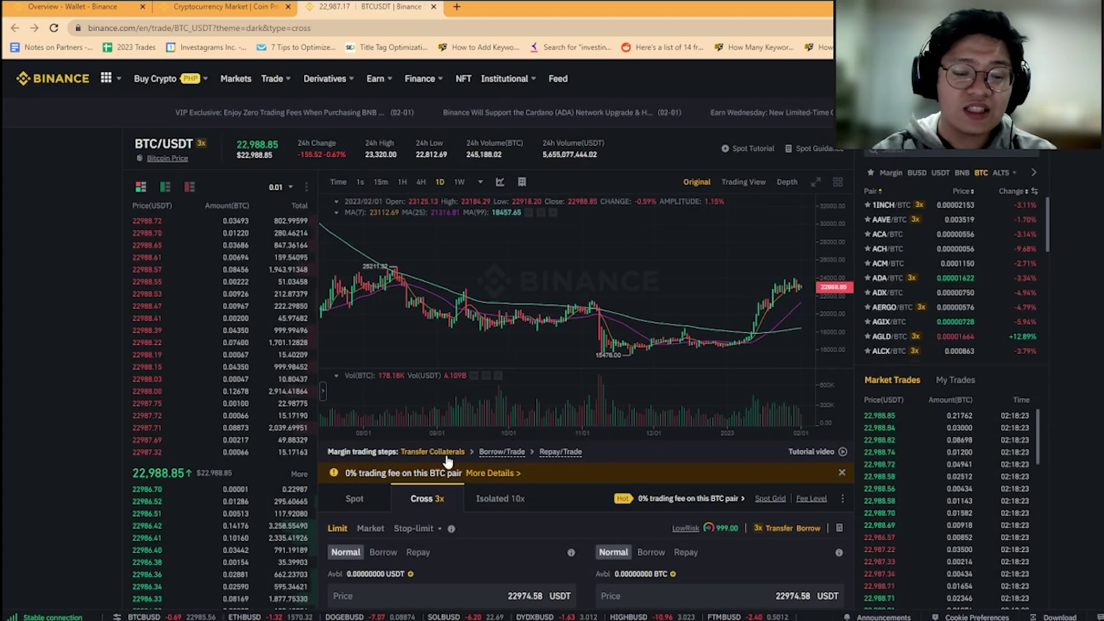
{"action": "scroll", "coordinate": [469, 523], "scroll_direction": "down", "scroll_amount": 2}
{"action": "scroll", "coordinate": [471, 527], "scroll_direction": "down", "scroll_amount": 1}
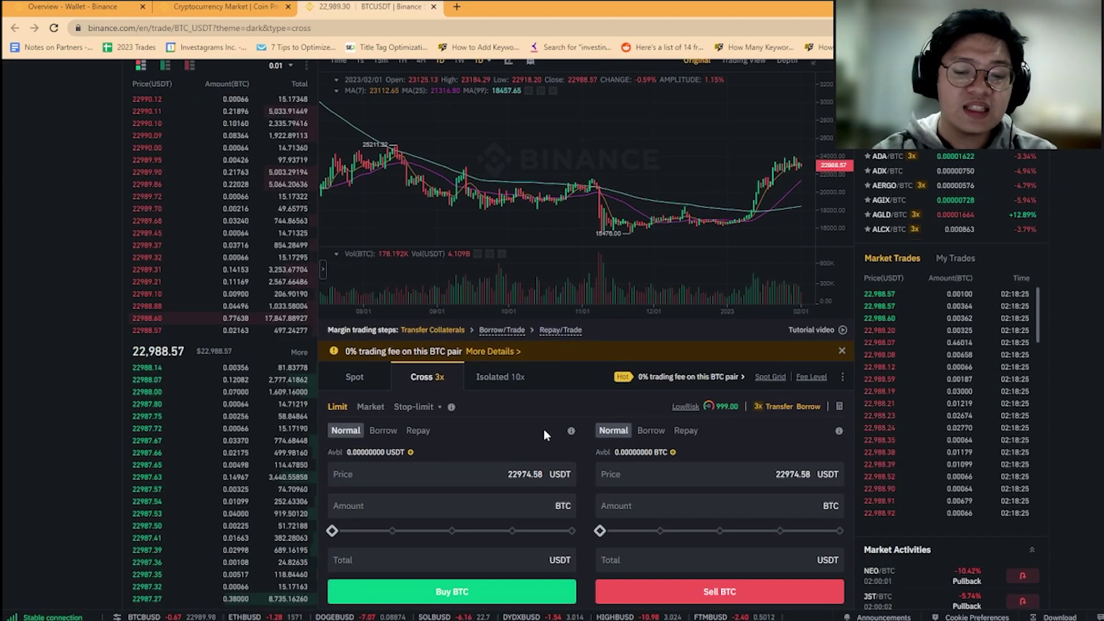
{"action": "scroll", "coordinate": [551, 430], "scroll_direction": "up", "scroll_amount": 3}
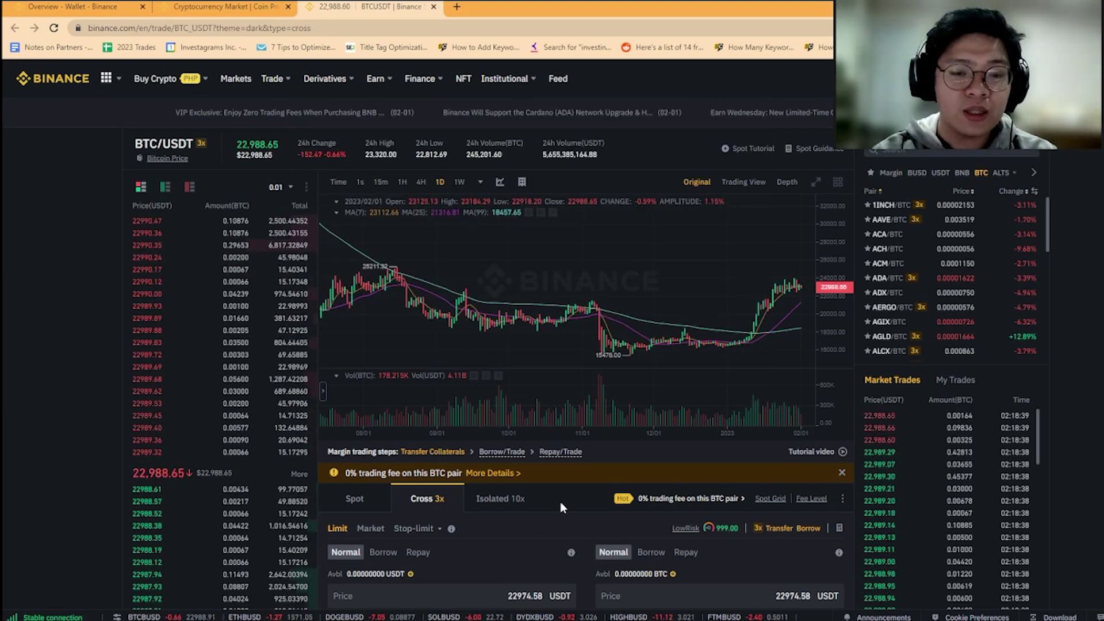
Open BTCUSDT USDⓈ-M futures, close the Cryptocurrency Market tab, and zoom the futures chart.
{"action": "left_click", "coordinate": [364, 141]}
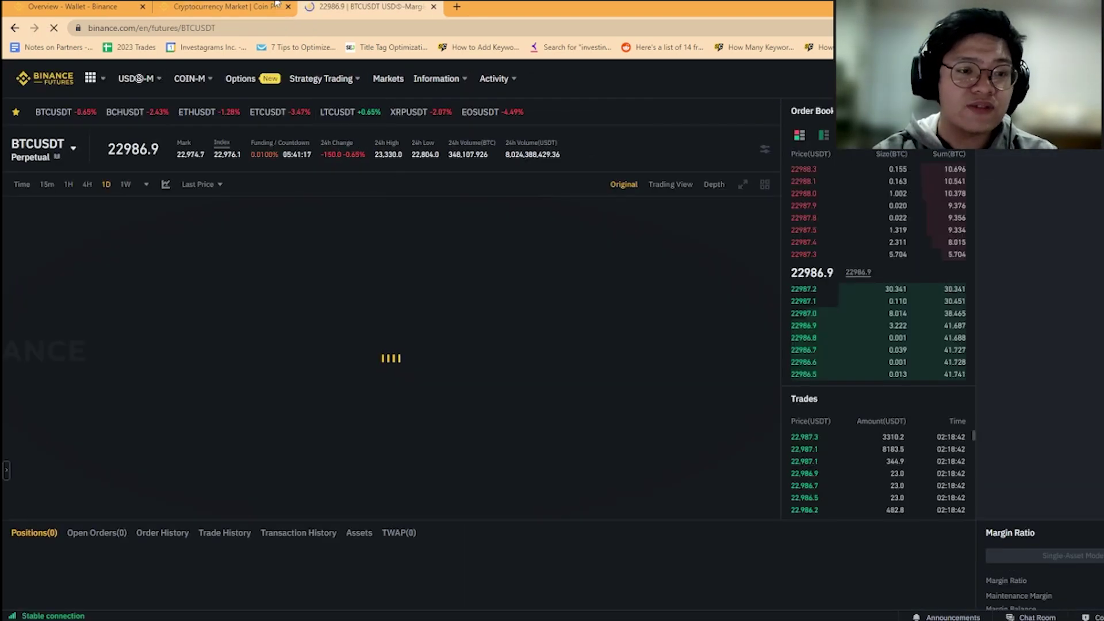
{"action": "left_click", "coordinate": [289, 7]}
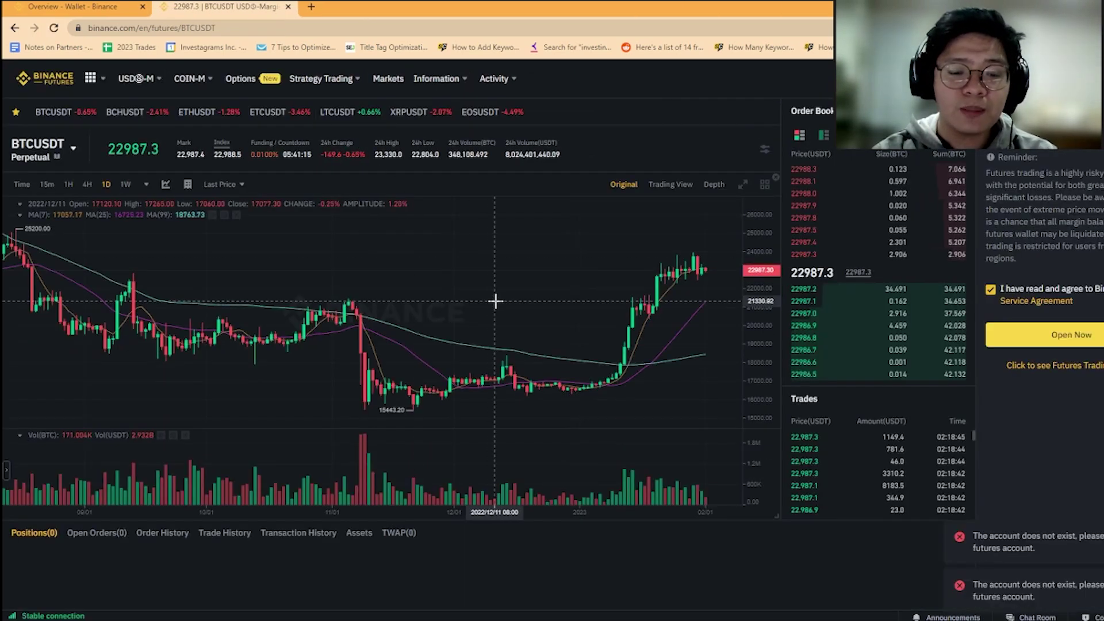
{"action": "scroll", "coordinate": [500, 303], "scroll_direction": "down", "scroll_amount": 2}
{"action": "scroll", "coordinate": [536, 317], "scroll_direction": "up", "scroll_amount": 3}
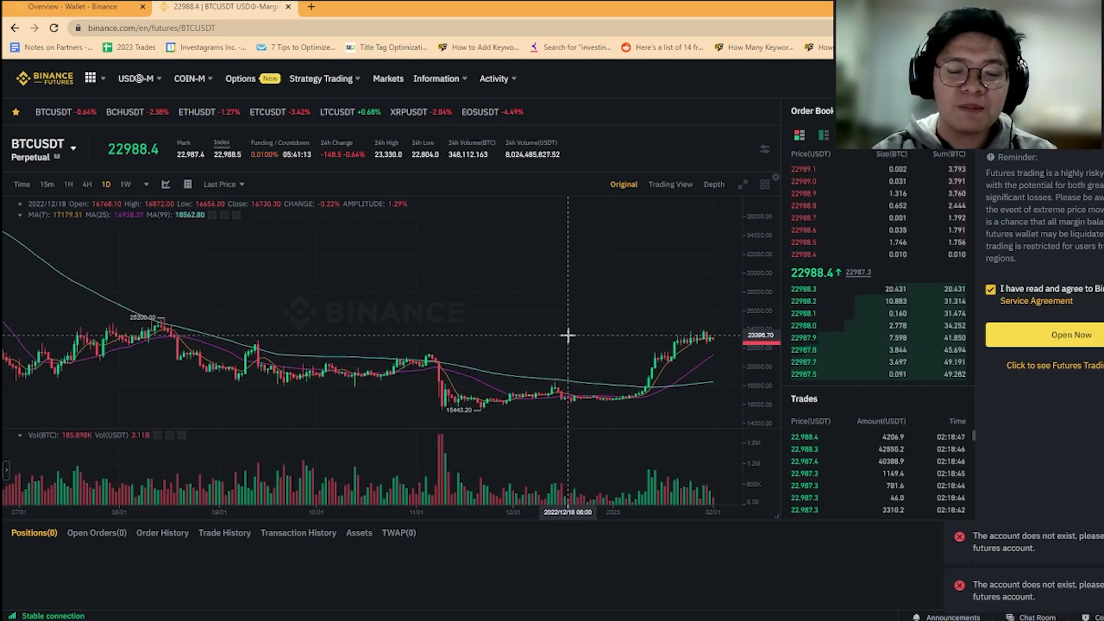
{"action": "scroll", "coordinate": [568, 333], "scroll_direction": "up", "scroll_amount": 3}
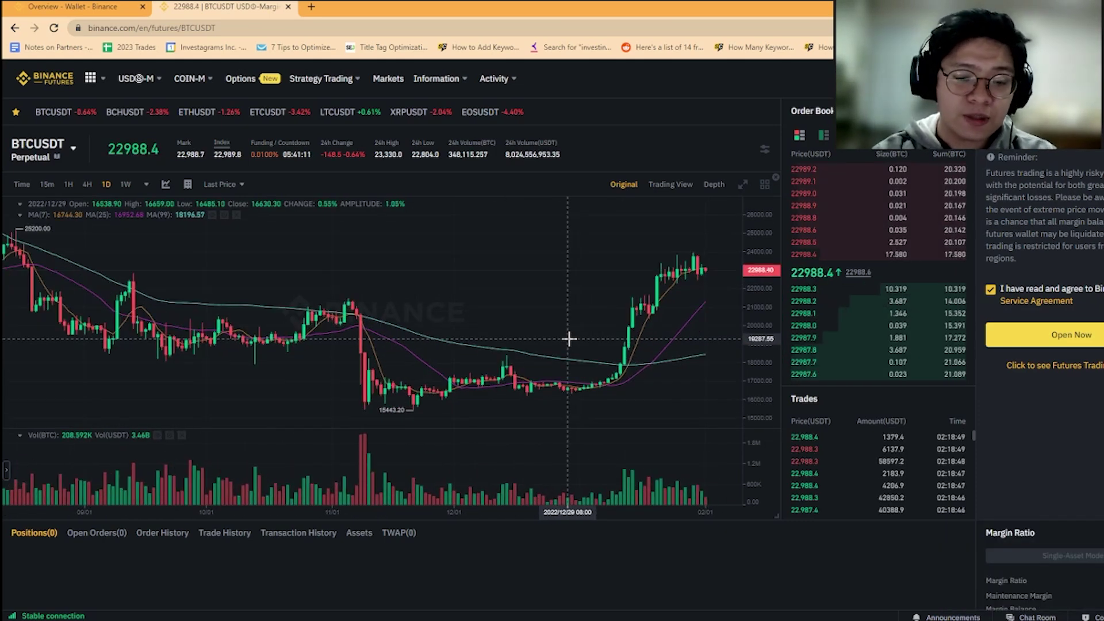
{"action": "scroll", "coordinate": [575, 319], "scroll_direction": "down", "scroll_amount": 5}
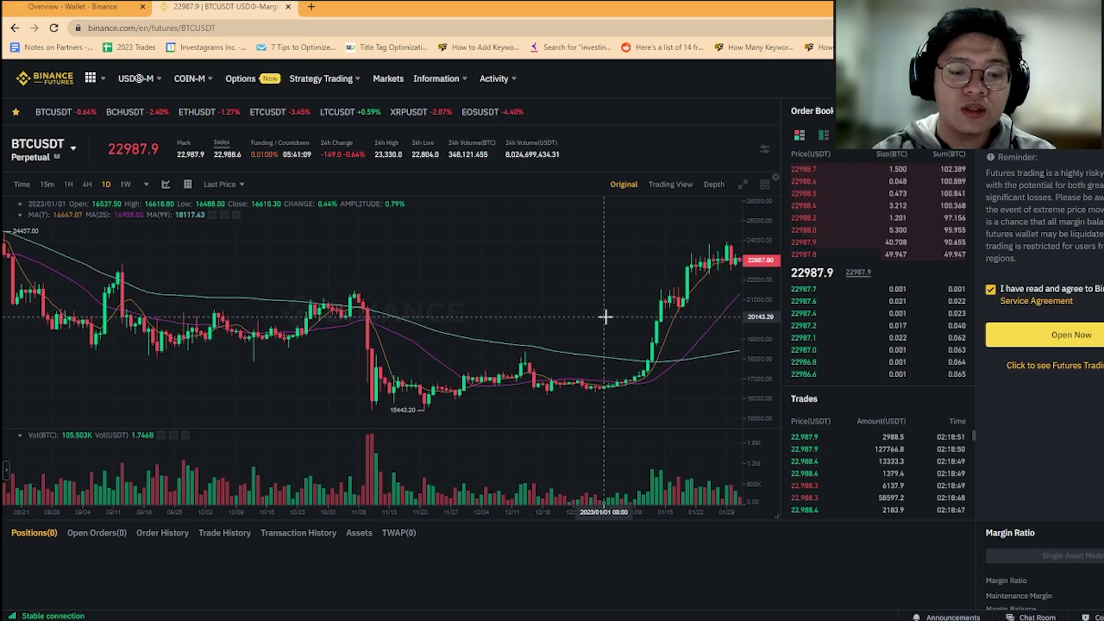
{"action": "scroll", "coordinate": [608, 321], "scroll_direction": "down", "scroll_amount": 2}
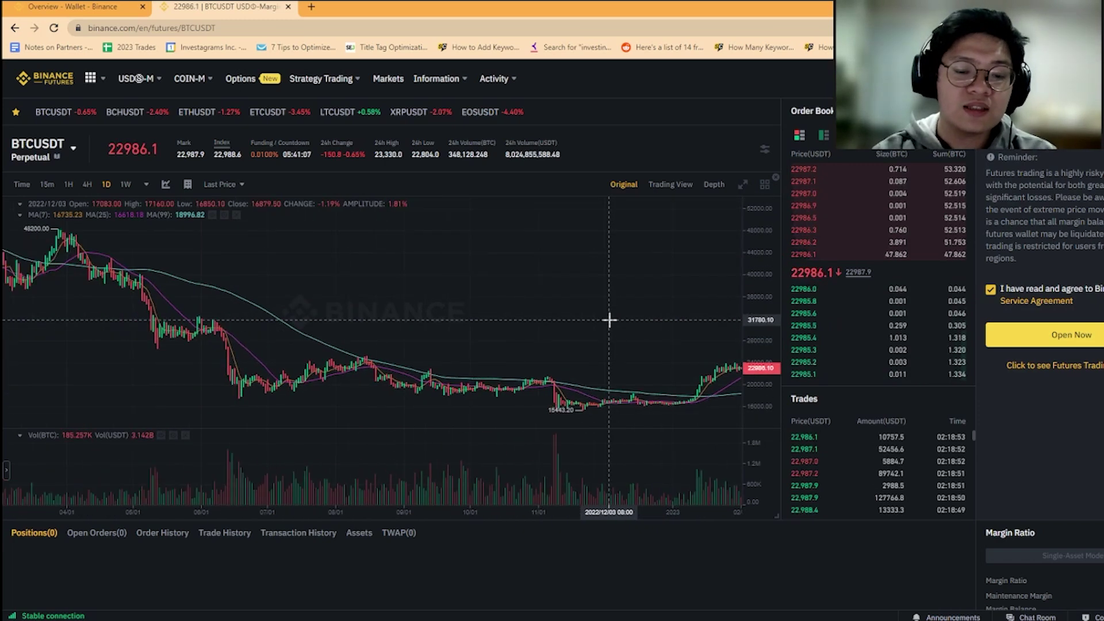
{"action": "scroll", "coordinate": [607, 317], "scroll_direction": "up", "scroll_amount": 3}
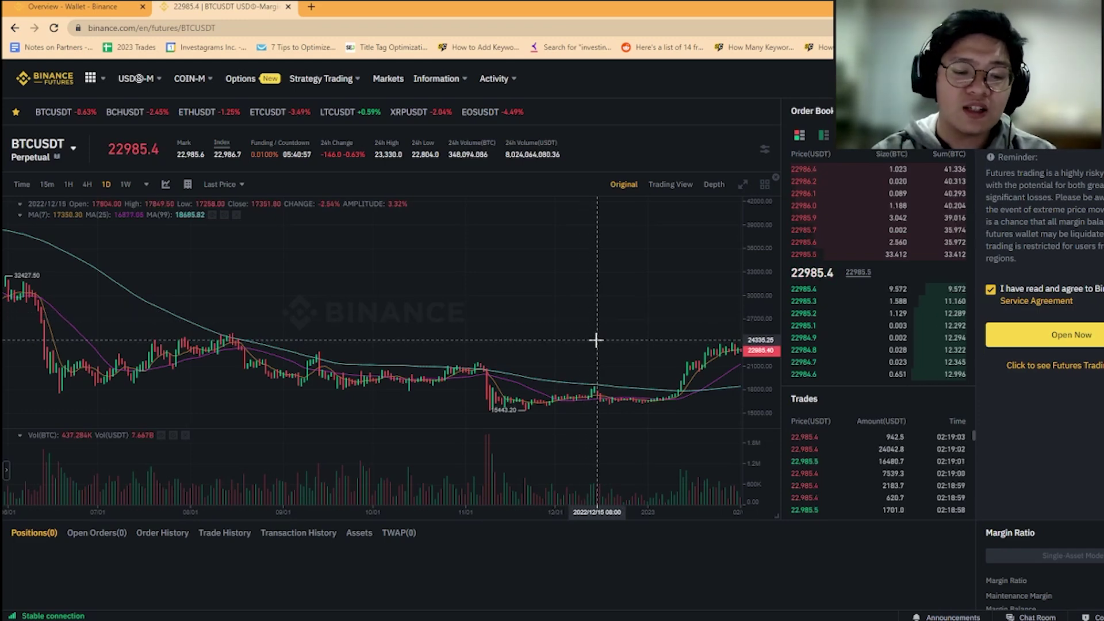
{"action": "scroll", "coordinate": [600, 339], "scroll_direction": "down", "scroll_amount": 1}
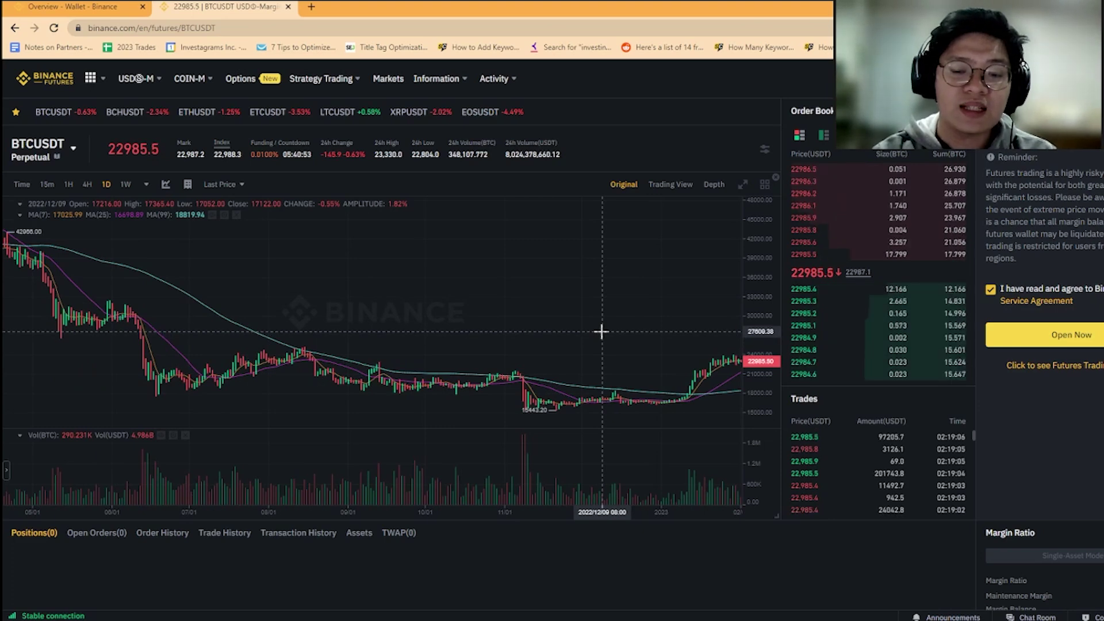
View the chart's right-click options, then close the futures tab to return to Wallet Overview.
{"action": "right_click", "coordinate": [601, 331]}
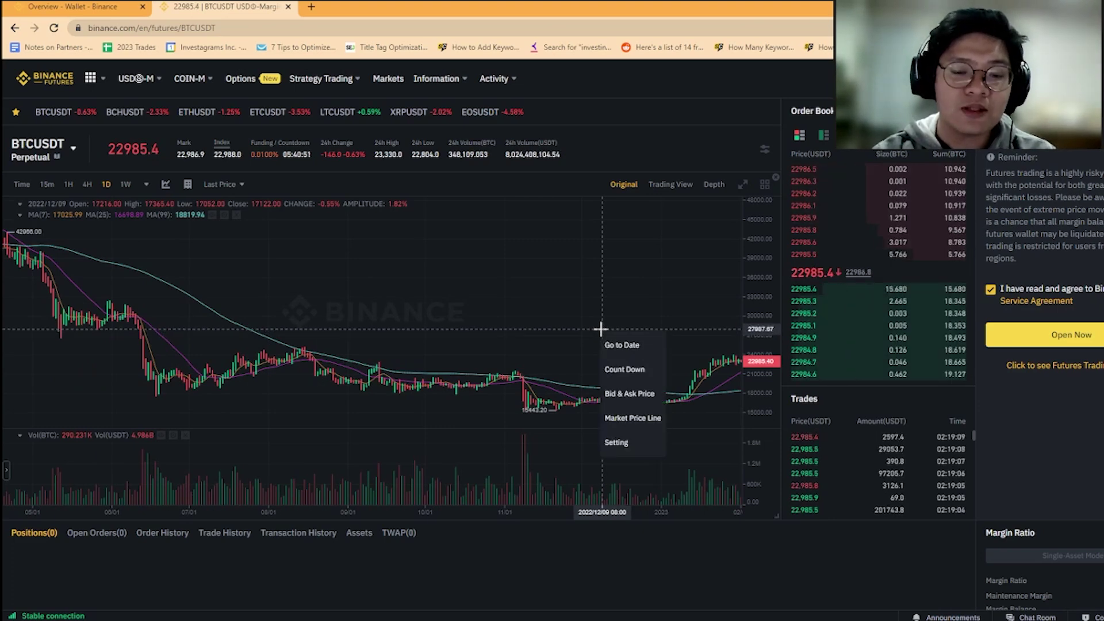
{"action": "left_click", "coordinate": [592, 322]}
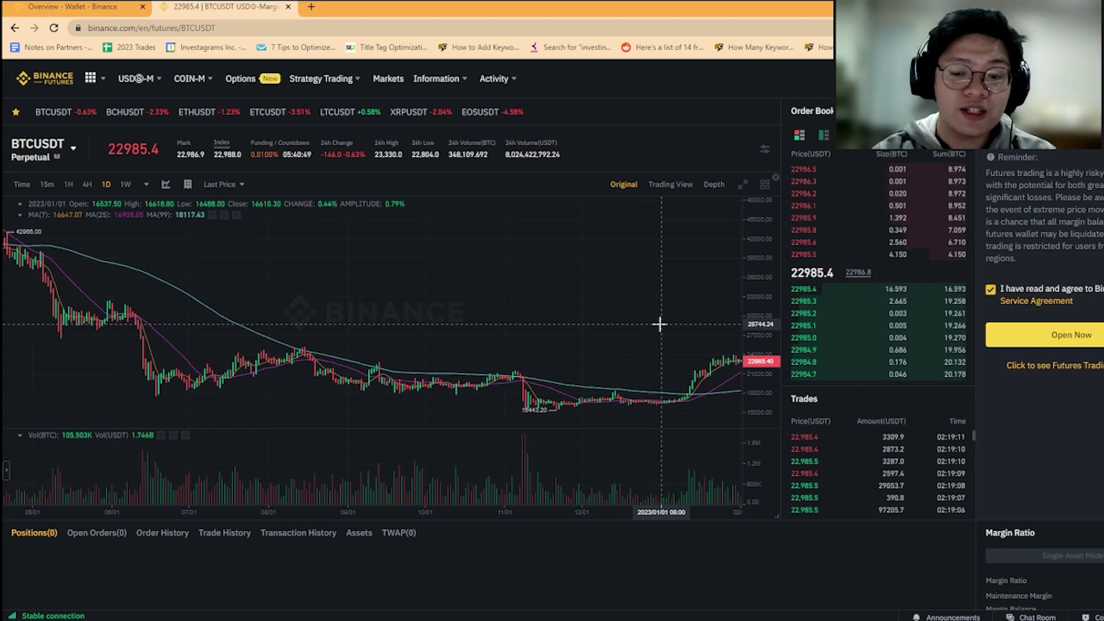
{"action": "scroll", "coordinate": [594, 323], "scroll_direction": "up", "scroll_amount": 2}
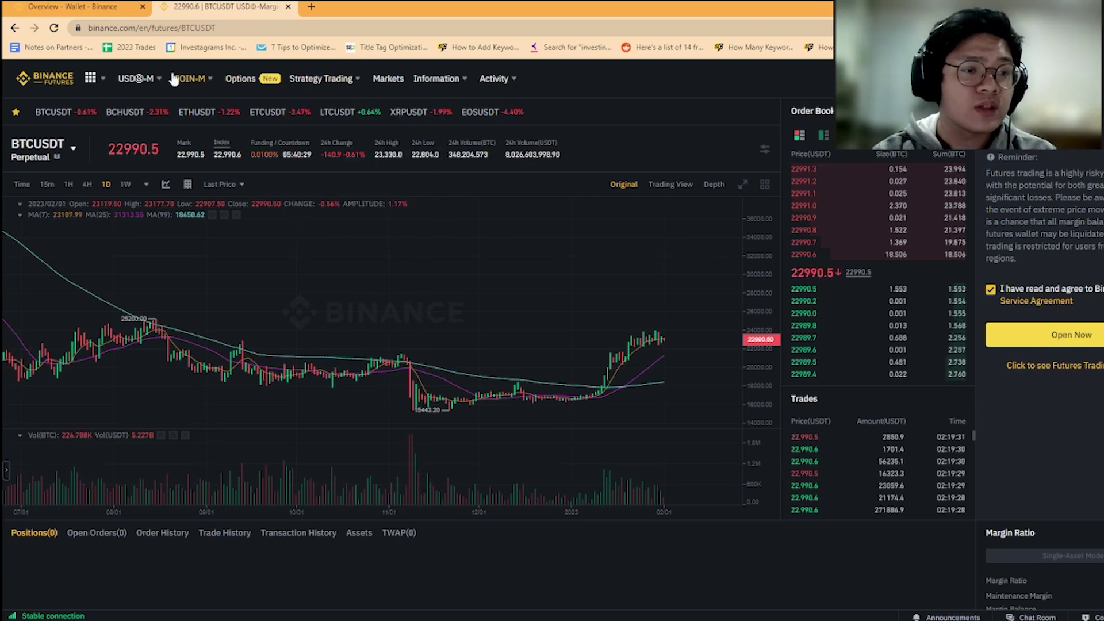
{"action": "left_click", "coordinate": [288, 7]}
{"action": "mouse_move", "coordinate": [356, 107]}
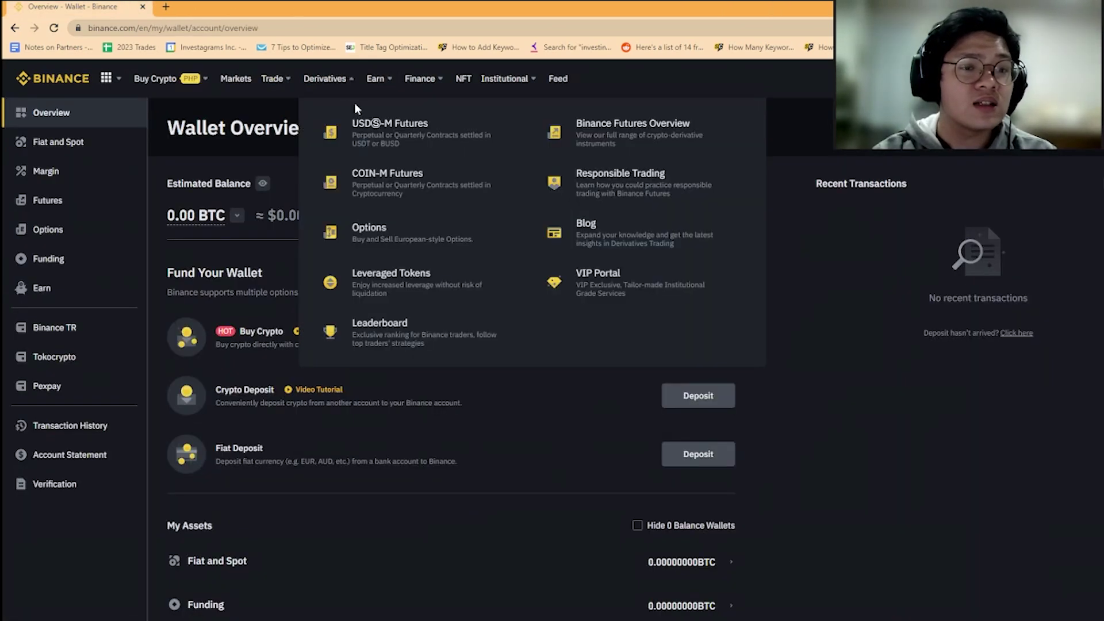
{"action": "mouse_move", "coordinate": [374, 84]}
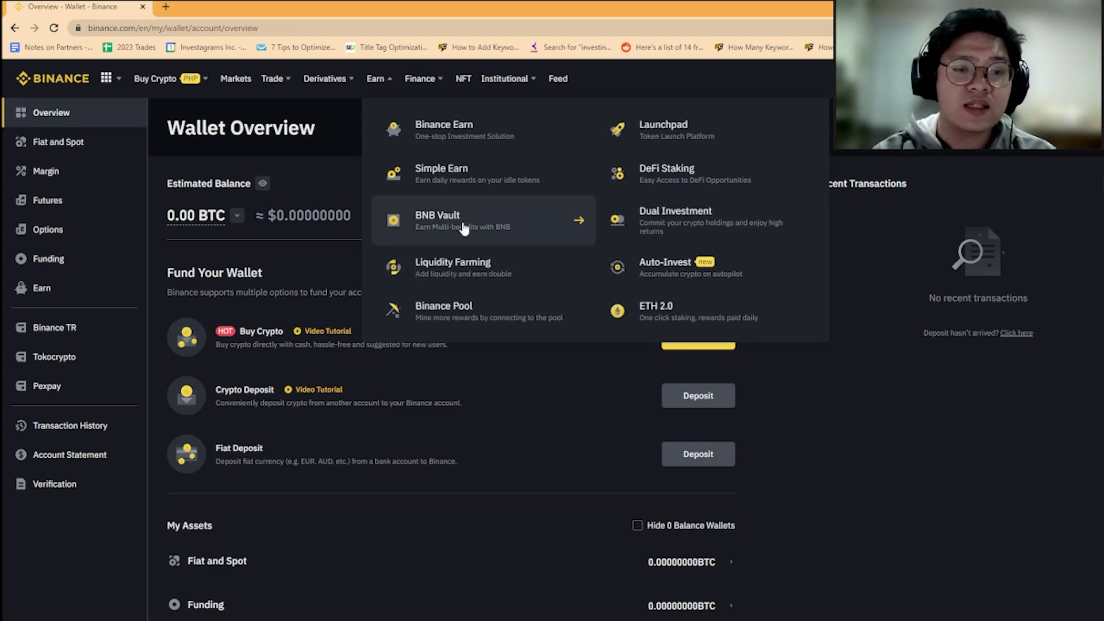
{"action": "mouse_move", "coordinate": [426, 84]}
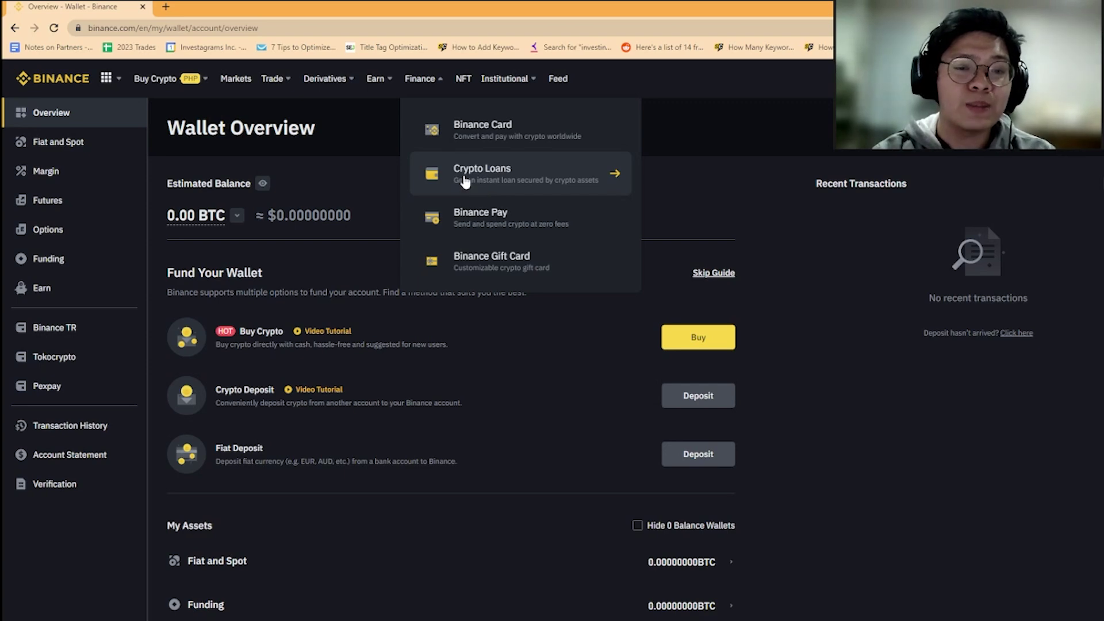
{"action": "mouse_move", "coordinate": [500, 84]}
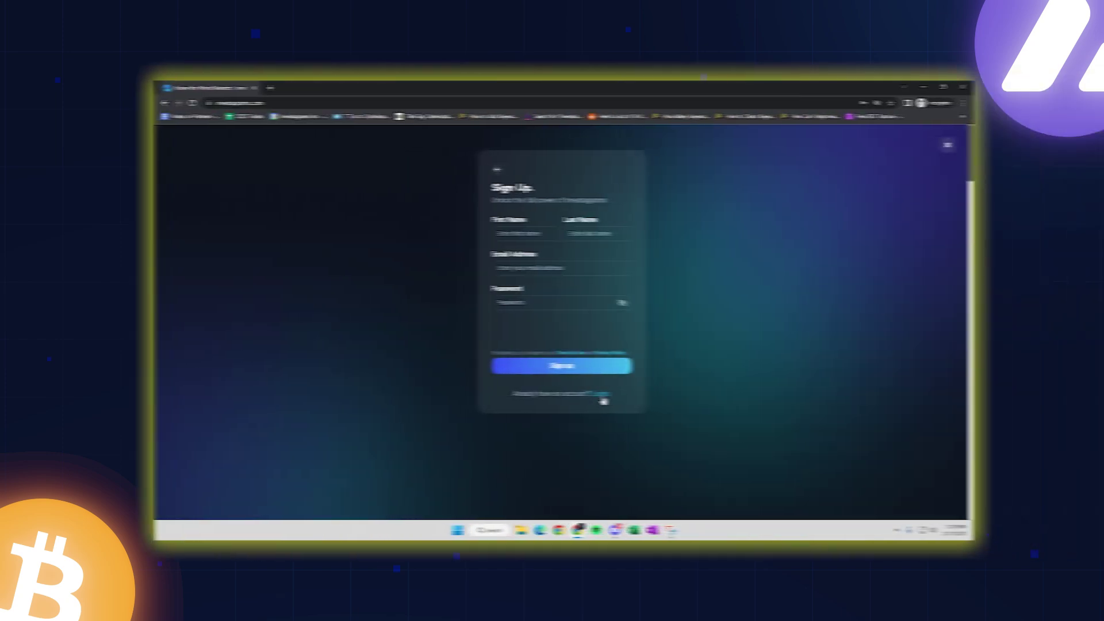
Fill in the Sign Up form with a first name, last name and e-mail address.
{"action": "type", "text": "Juan"}
{"action": "key", "text": "Tab"}
{"action": "type", "text": "Dela Cruz"}
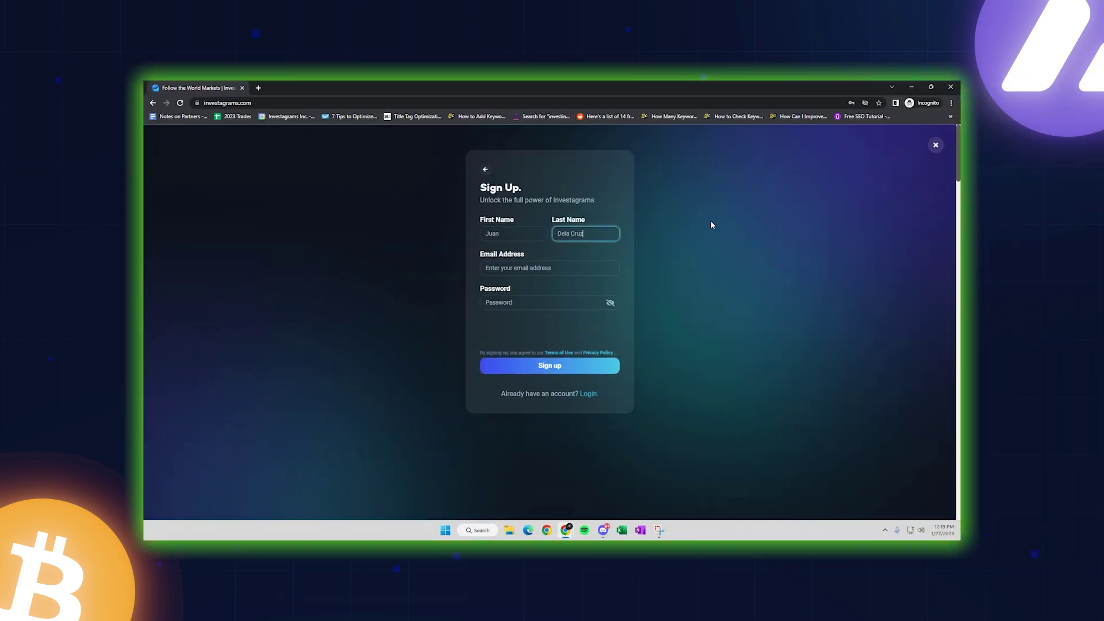
{"action": "key", "text": "Tab"}
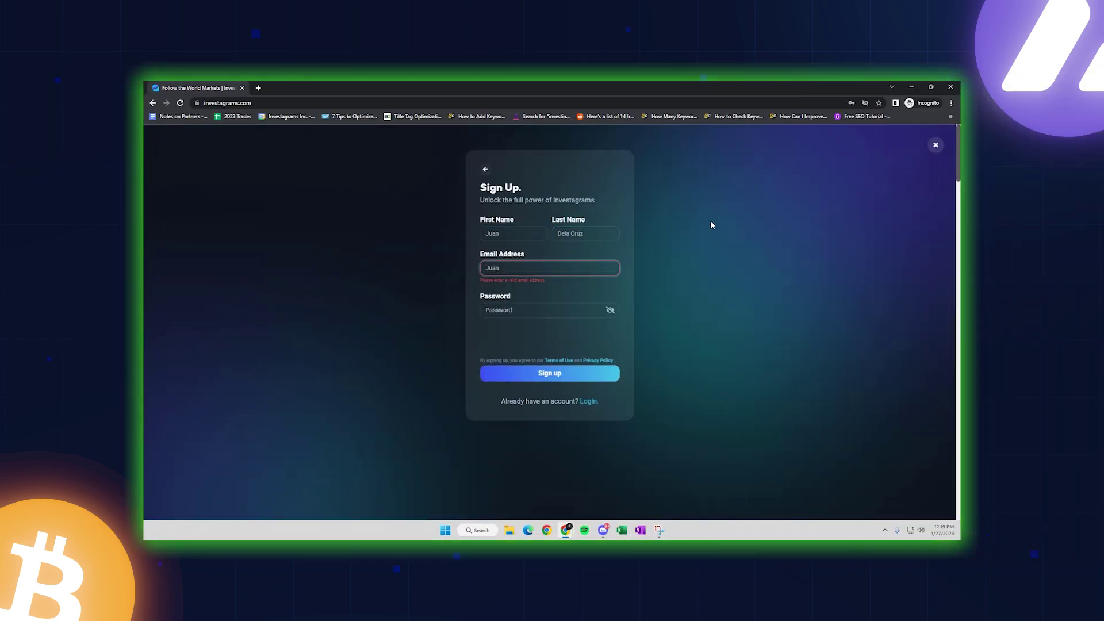
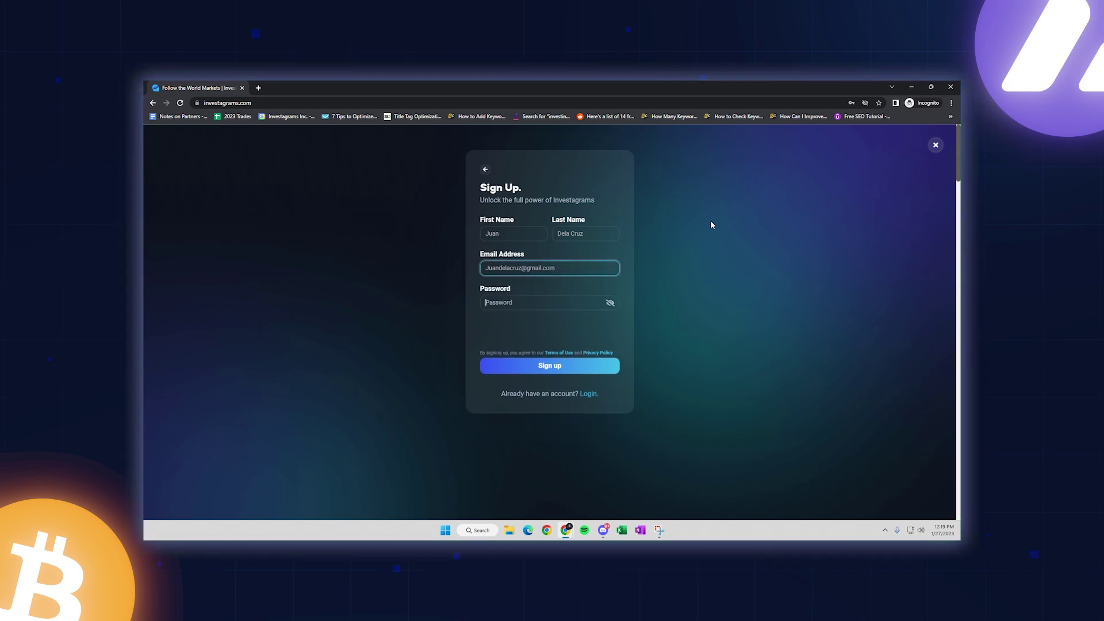
{"action": "key", "text": "Tab"}
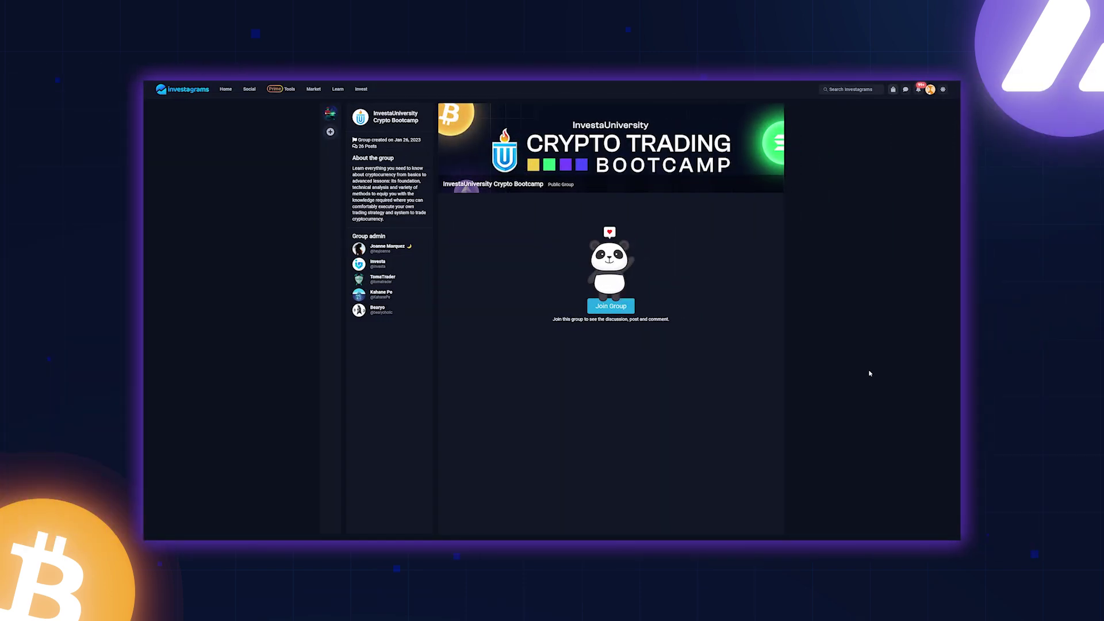
Join the InvestaUniversity Crypto Bootcamp group and scroll down to Investa's Facebook page.
{"action": "left_click", "coordinate": [614, 307]}
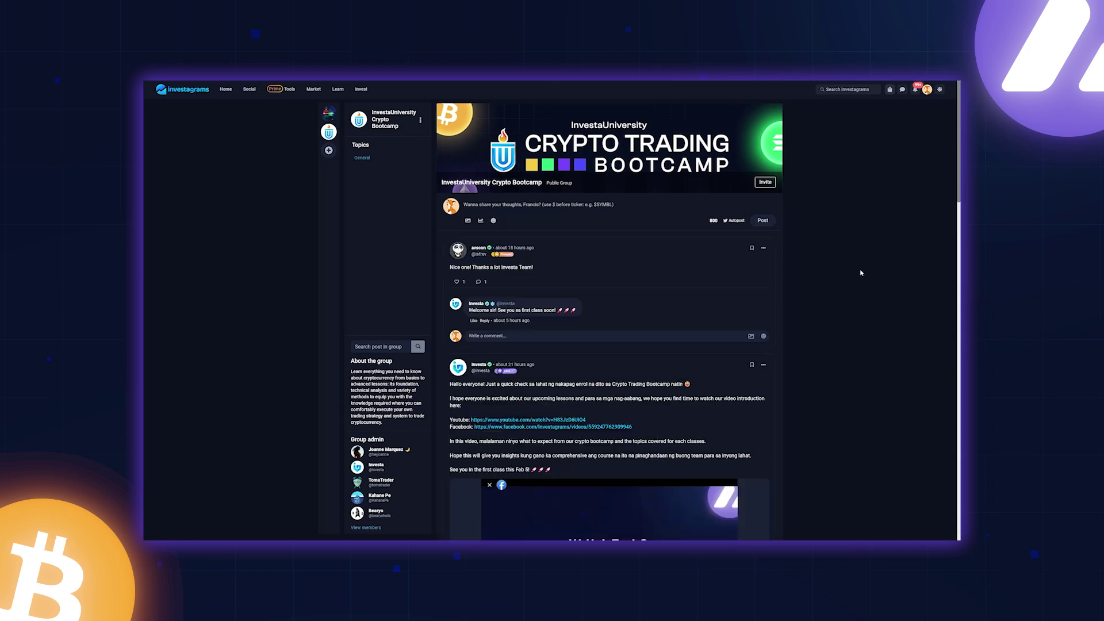
{"action": "scroll", "coordinate": [931, 250], "scroll_direction": "down", "scroll_amount": 3}
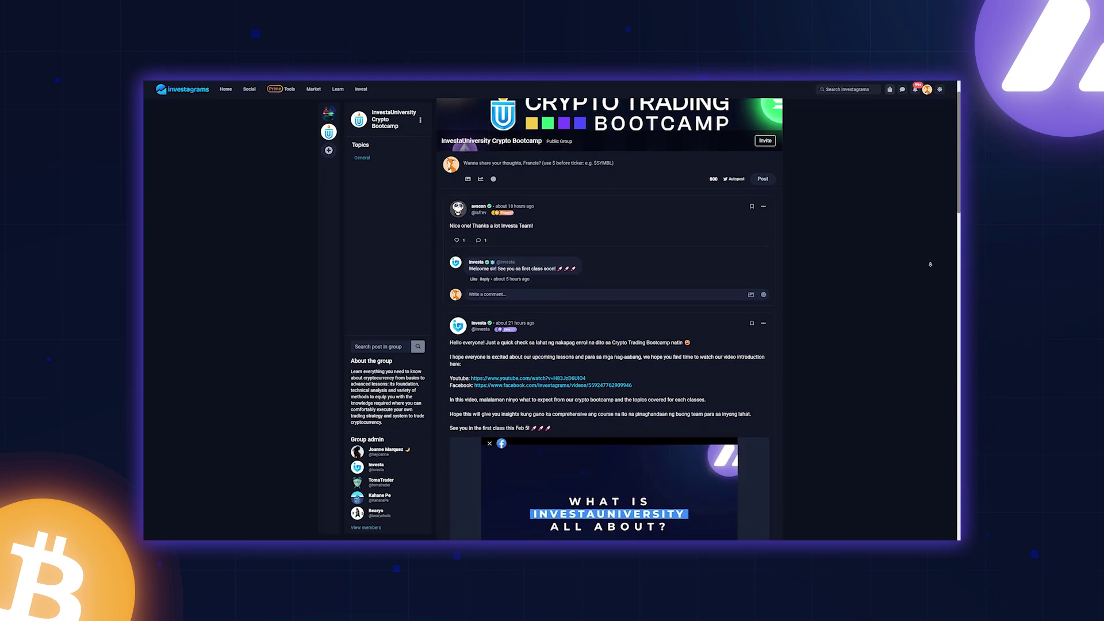
{"action": "scroll", "coordinate": [931, 264], "scroll_direction": "down", "scroll_amount": 3}
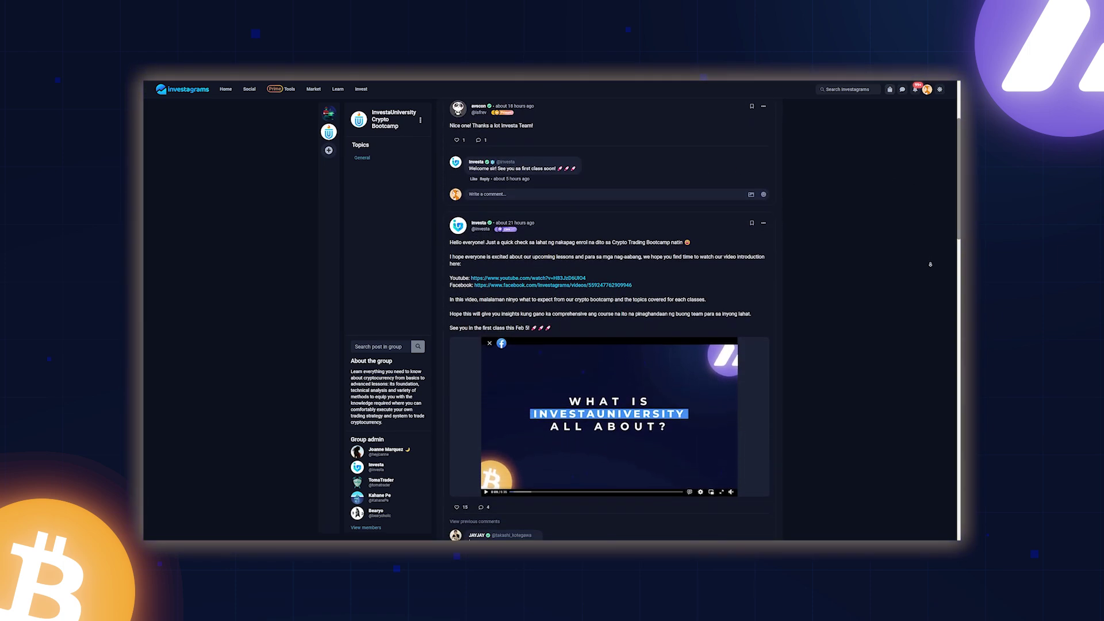
{"action": "scroll", "coordinate": [930, 264], "scroll_direction": "down", "scroll_amount": 3}
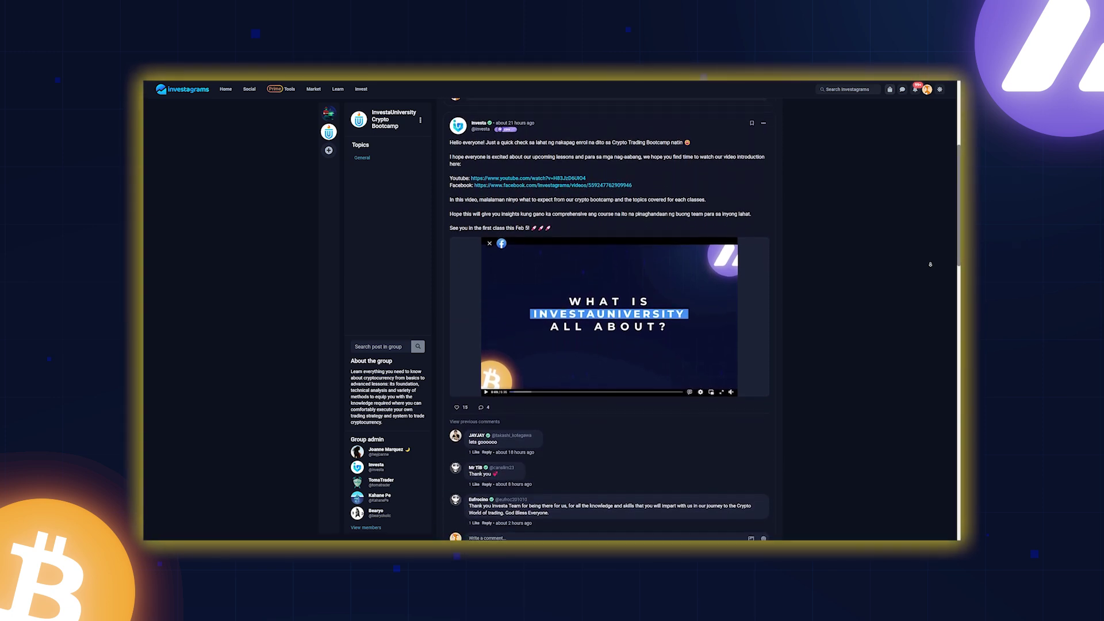
{"action": "scroll", "coordinate": [931, 264], "scroll_direction": "down", "scroll_amount": 3}
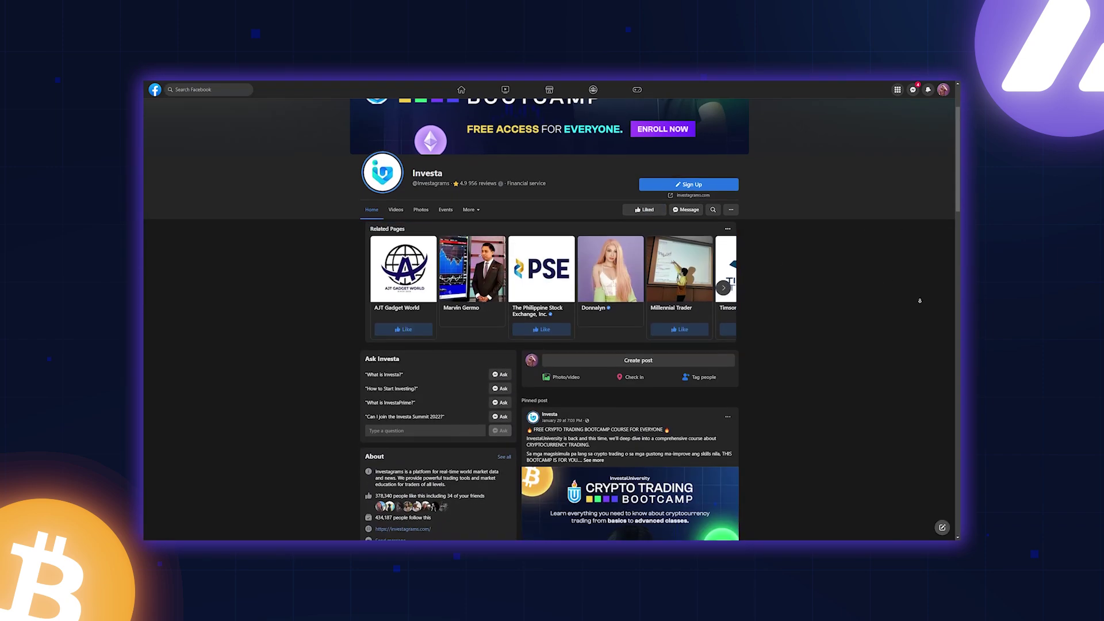
{"action": "scroll", "coordinate": [922, 303], "scroll_direction": "down", "scroll_amount": 1}
{"action": "scroll", "coordinate": [920, 305], "scroll_direction": "down", "scroll_amount": 3}
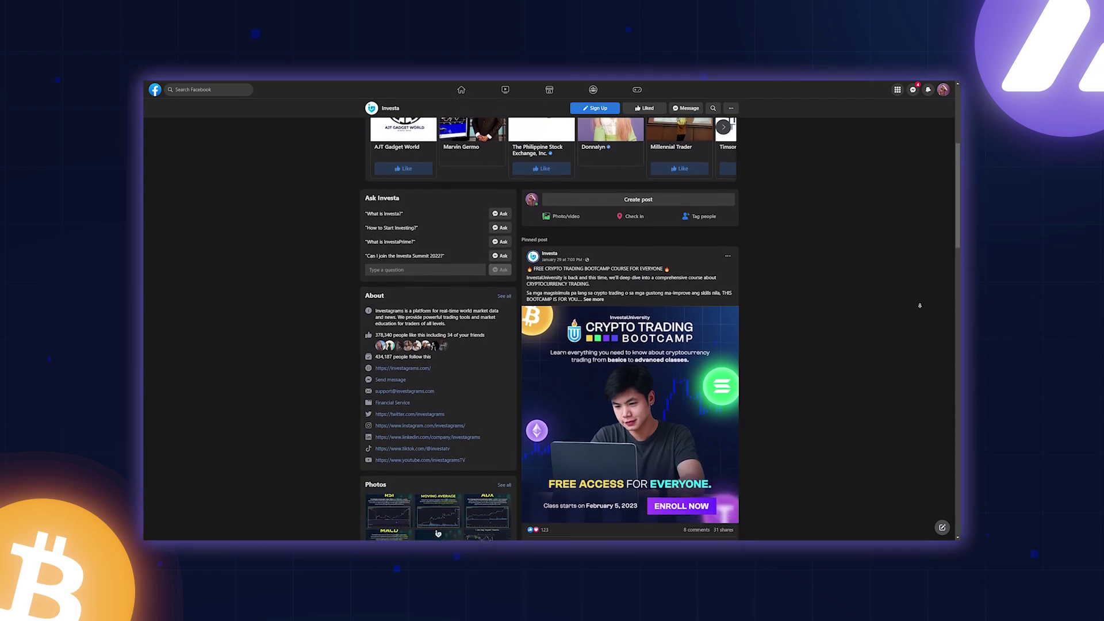